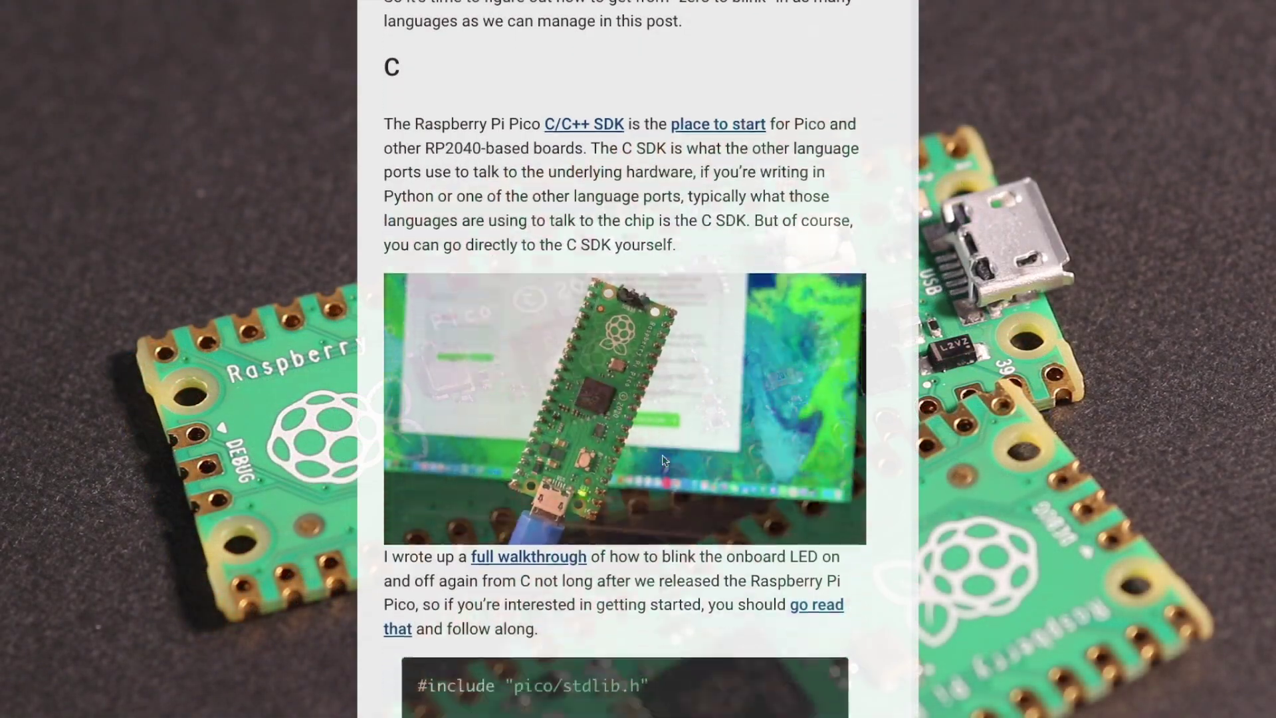
Scroll the languages blog post past CircuitPython to the Rust rp2040_hal blink example.
scroll(662, 455, "down", 20)
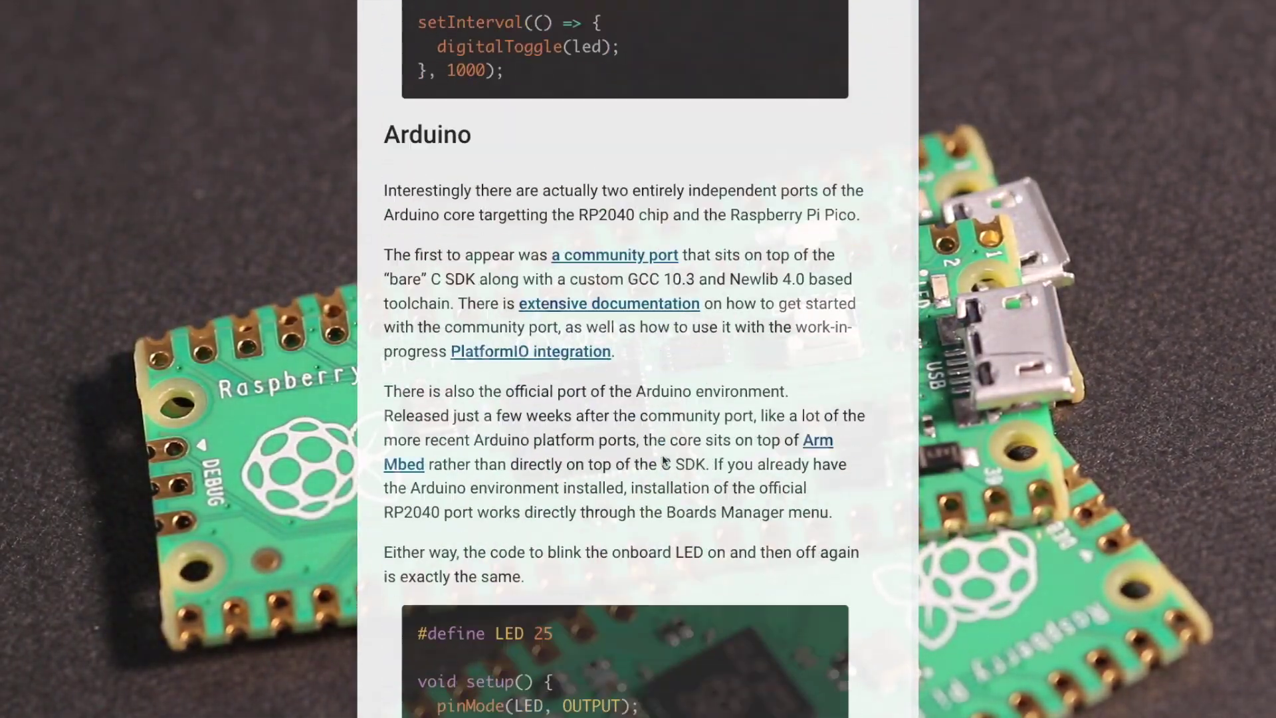
scroll(662, 454, "down", 20)
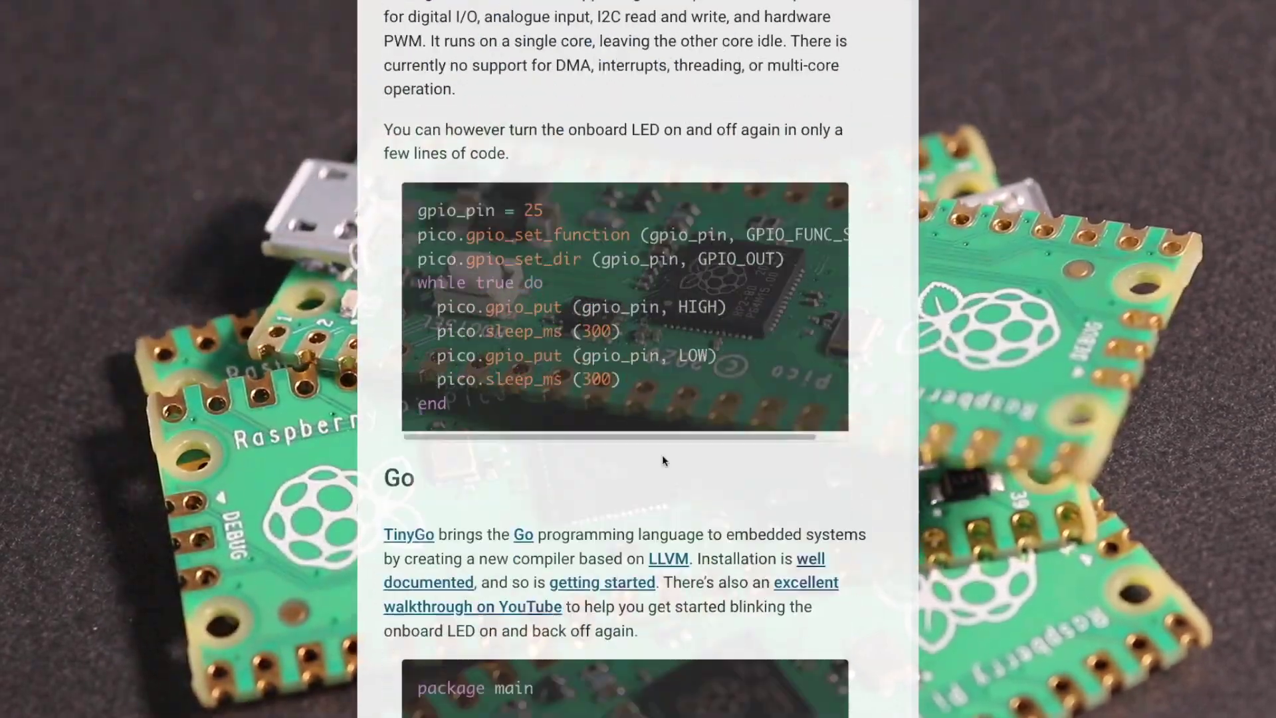
scroll(661, 458, "down", 20)
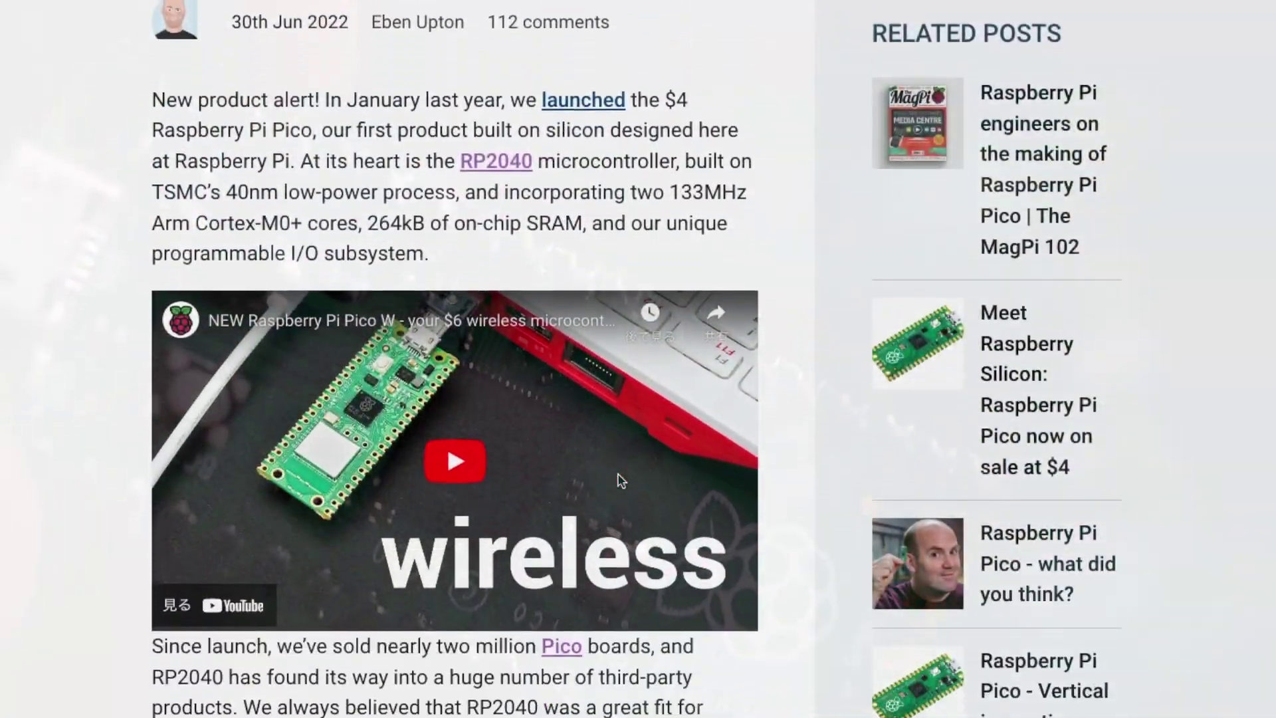
Scroll the Pico W announcement article down to its Credits section.
scroll(621, 480, "down", 10)
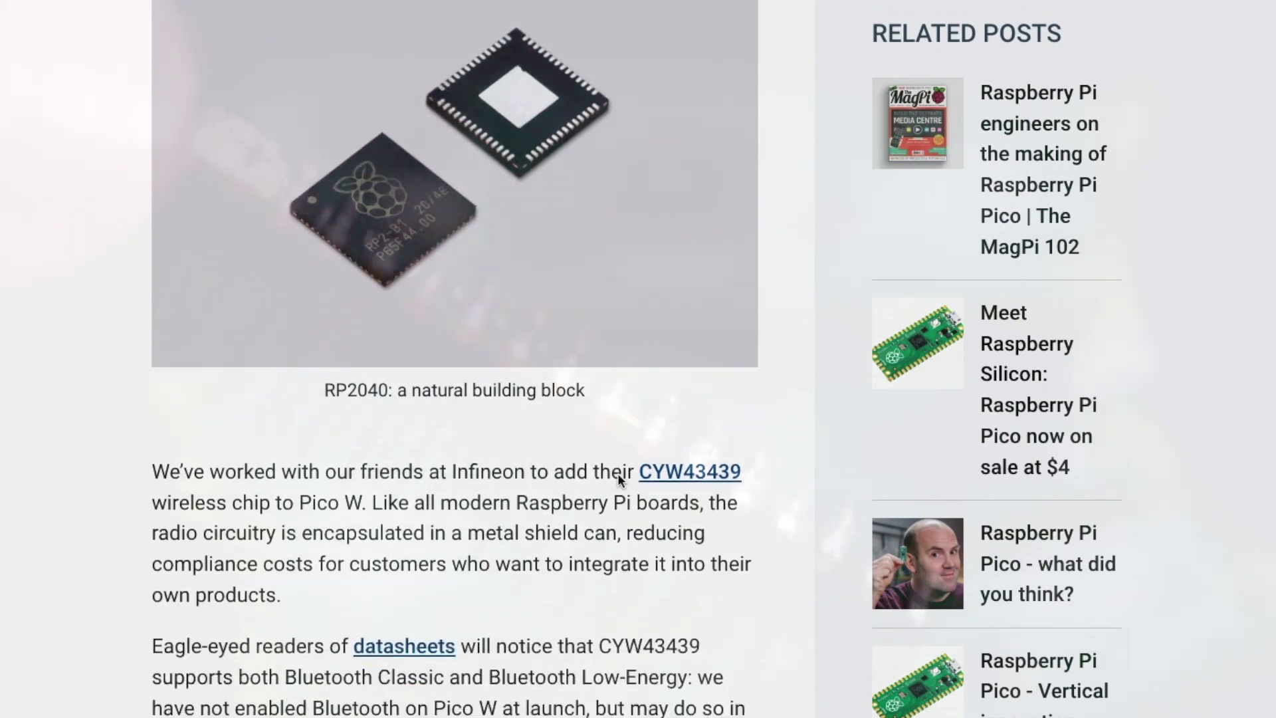
scroll(617, 476, "down", 6)
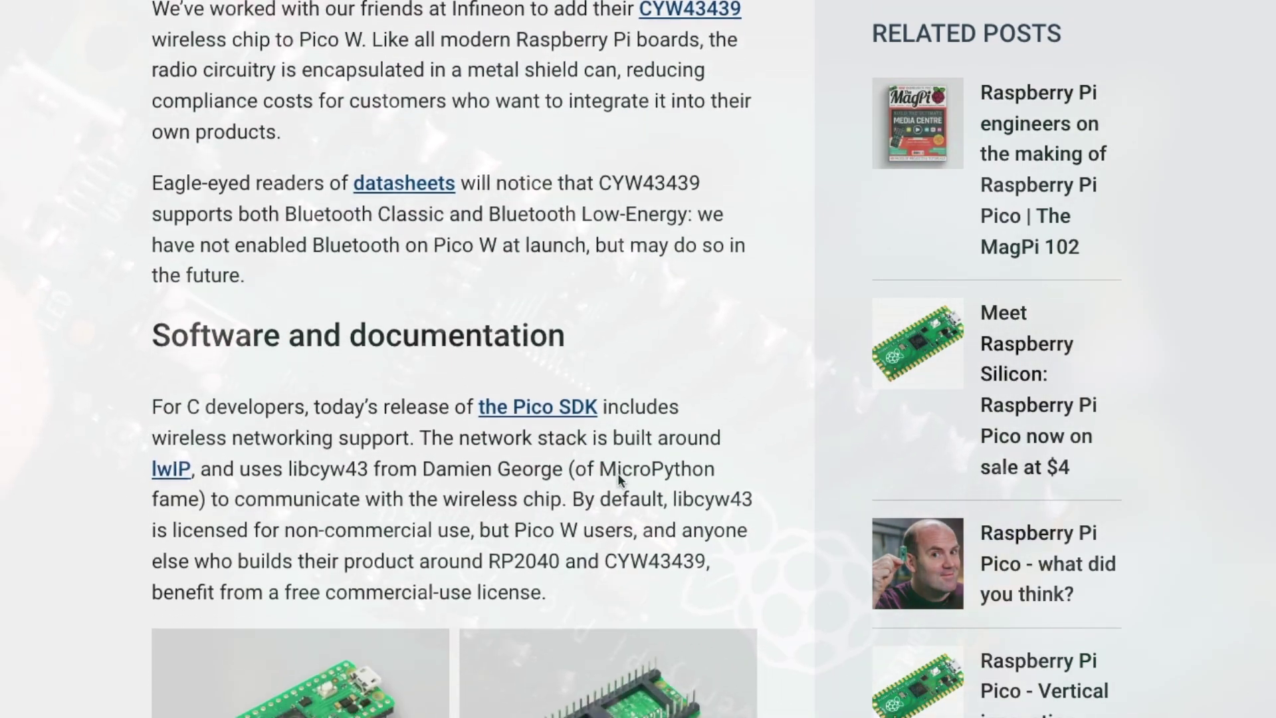
scroll(618, 477, "down", 13)
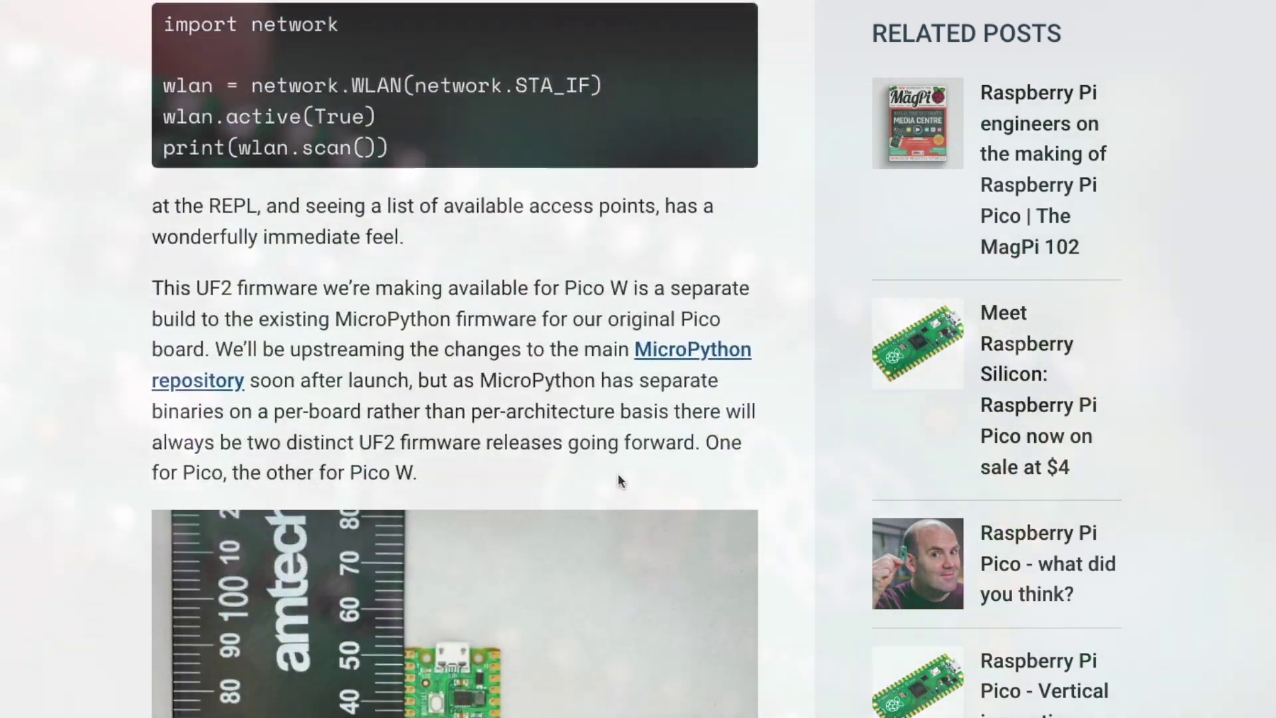
scroll(619, 480, "down", 12)
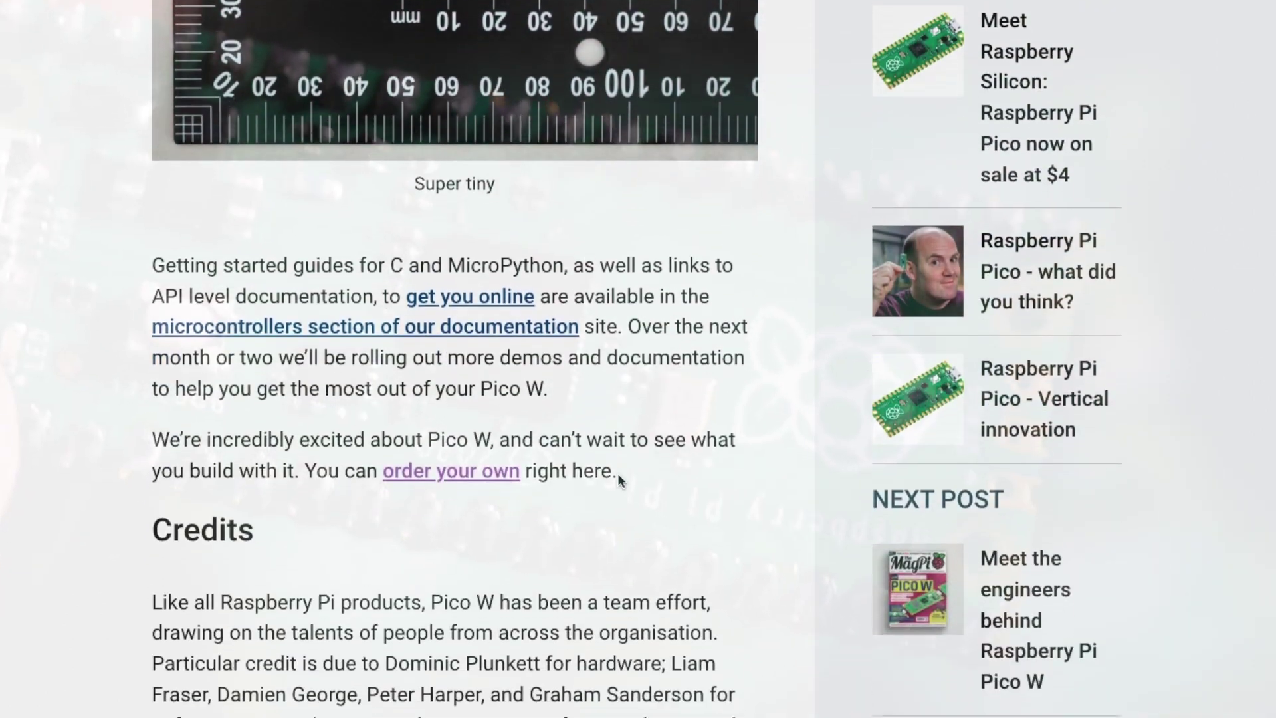
scroll(619, 480, "down", 4)
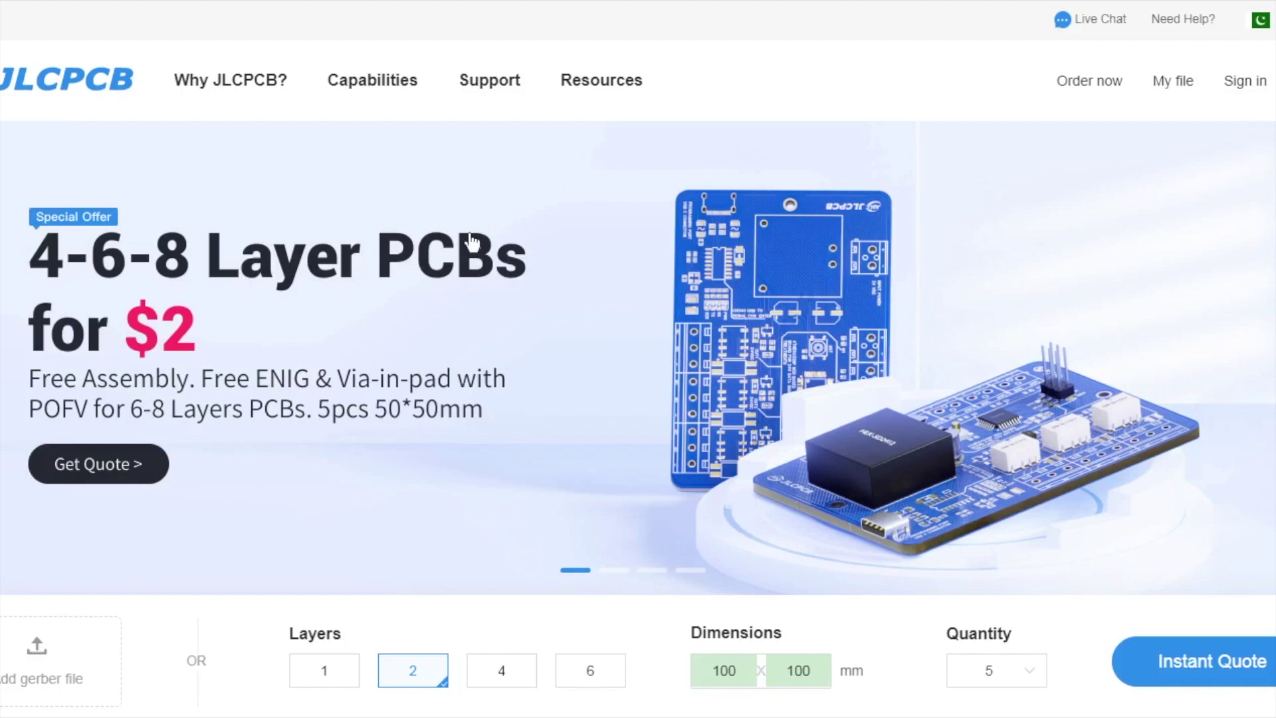
Scroll the JLCPCB homepage down to the PCB service price cards.
scroll(465, 308, "down", 6)
scroll(441, 405, "up", 6)
scroll(438, 412, "down", 4)
scroll(437, 410, "down", 6)
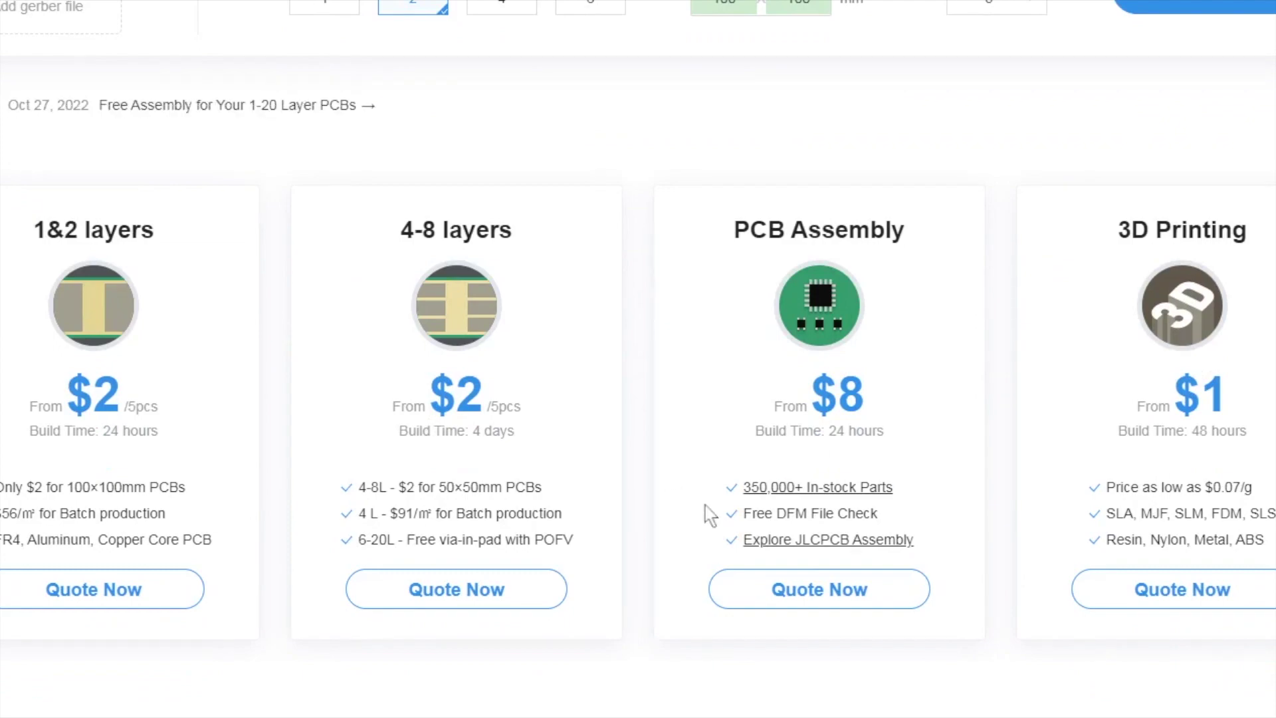
scroll(704, 521, "down", 16)
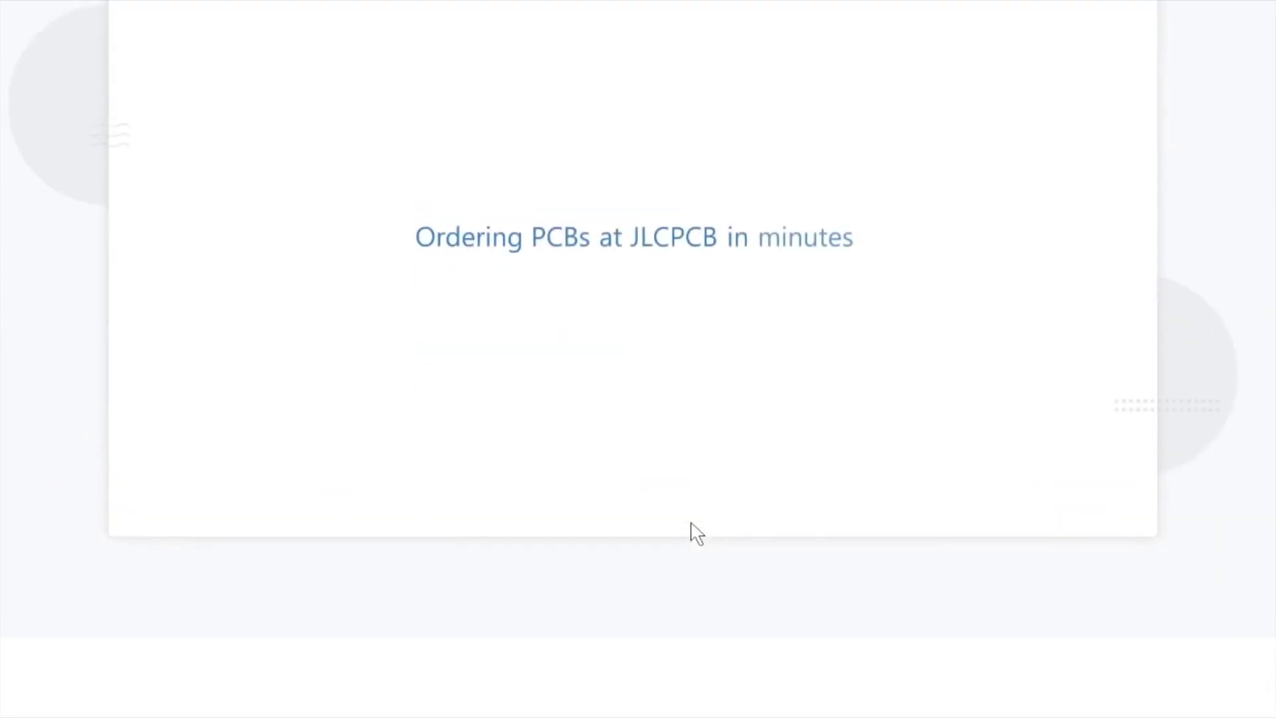
Scroll back up to the 'Ordering PCBs at JLCPCB in minutes' video card.
scroll(696, 533, "up", 2)
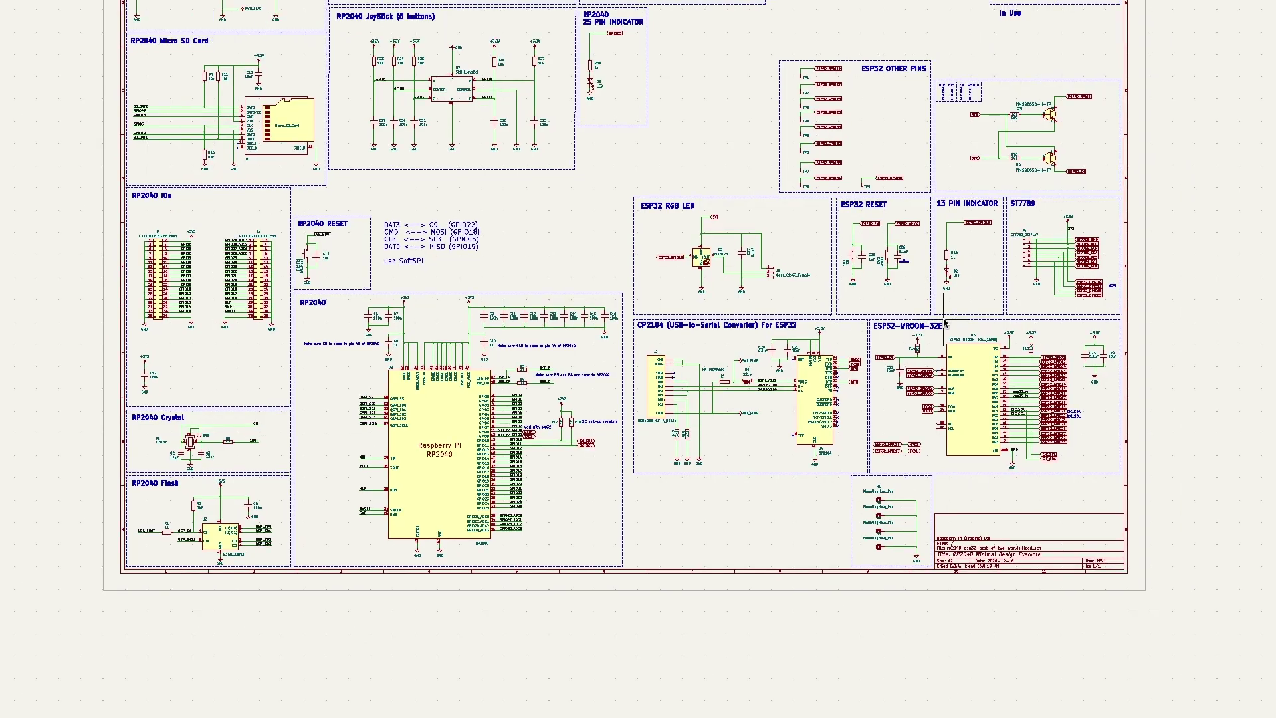
Zoom in and out around the RP2040 and ESP32 schematic sheet.
scroll(645, 362, "down", 1)
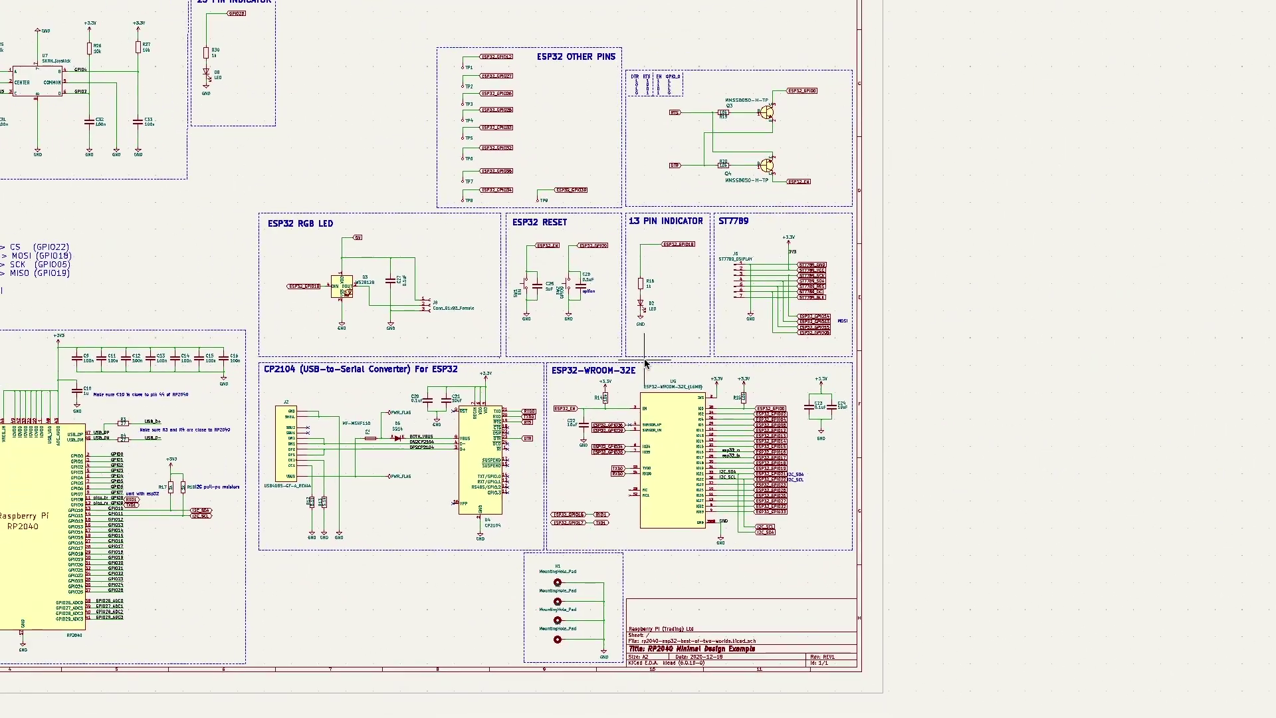
scroll(643, 362, "down", 1)
scroll(645, 362, "down", 1)
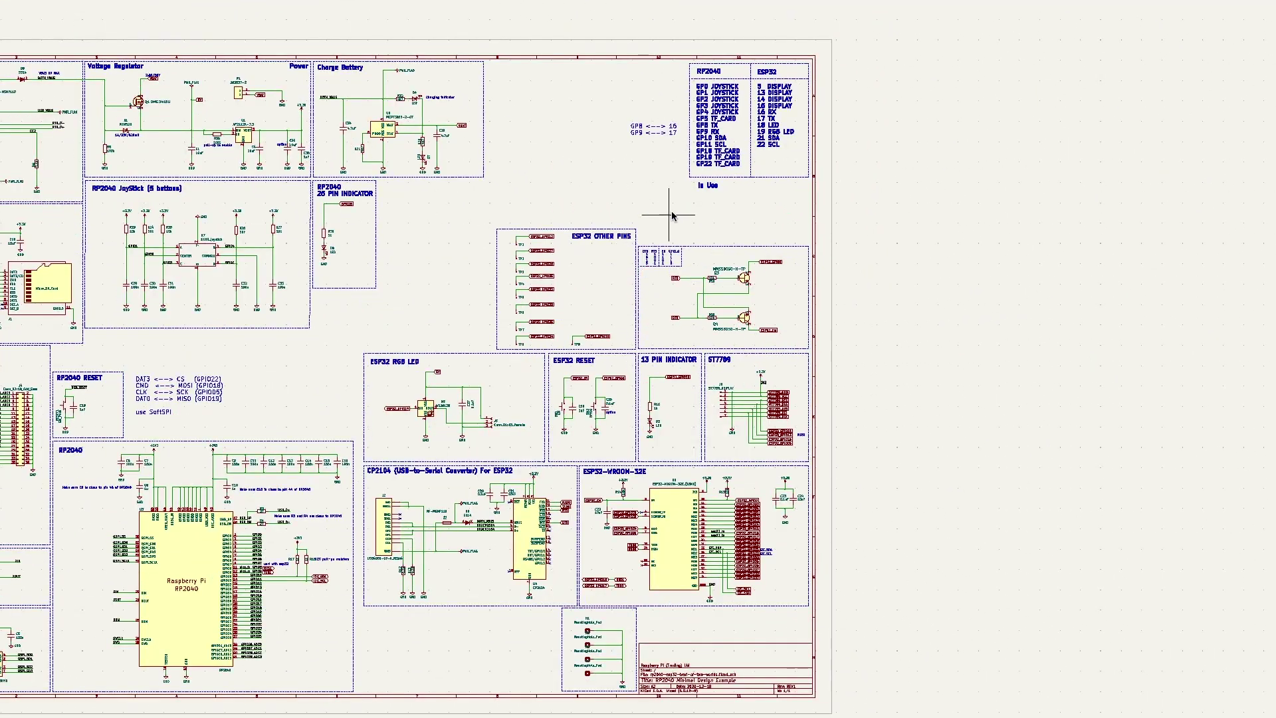
scroll(654, 373, "up", 3)
scroll(648, 407, "down", 3, "shift")
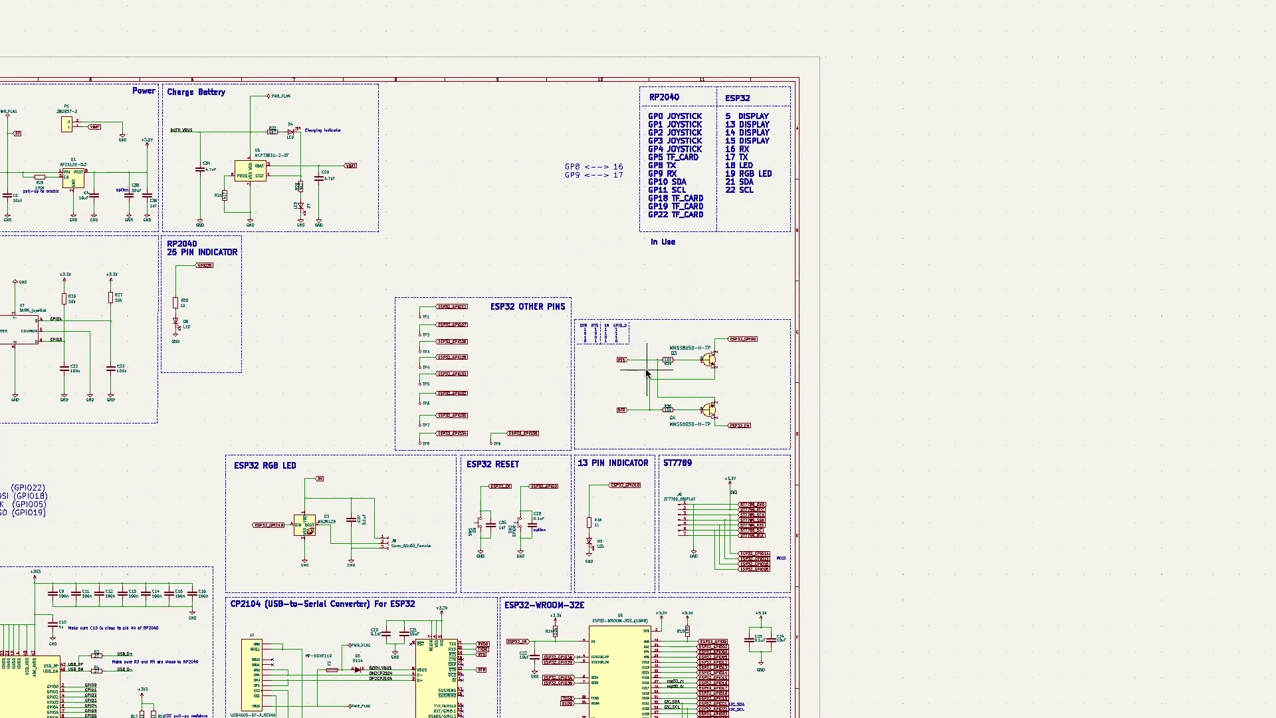
scroll(625, 352, "down", 3)
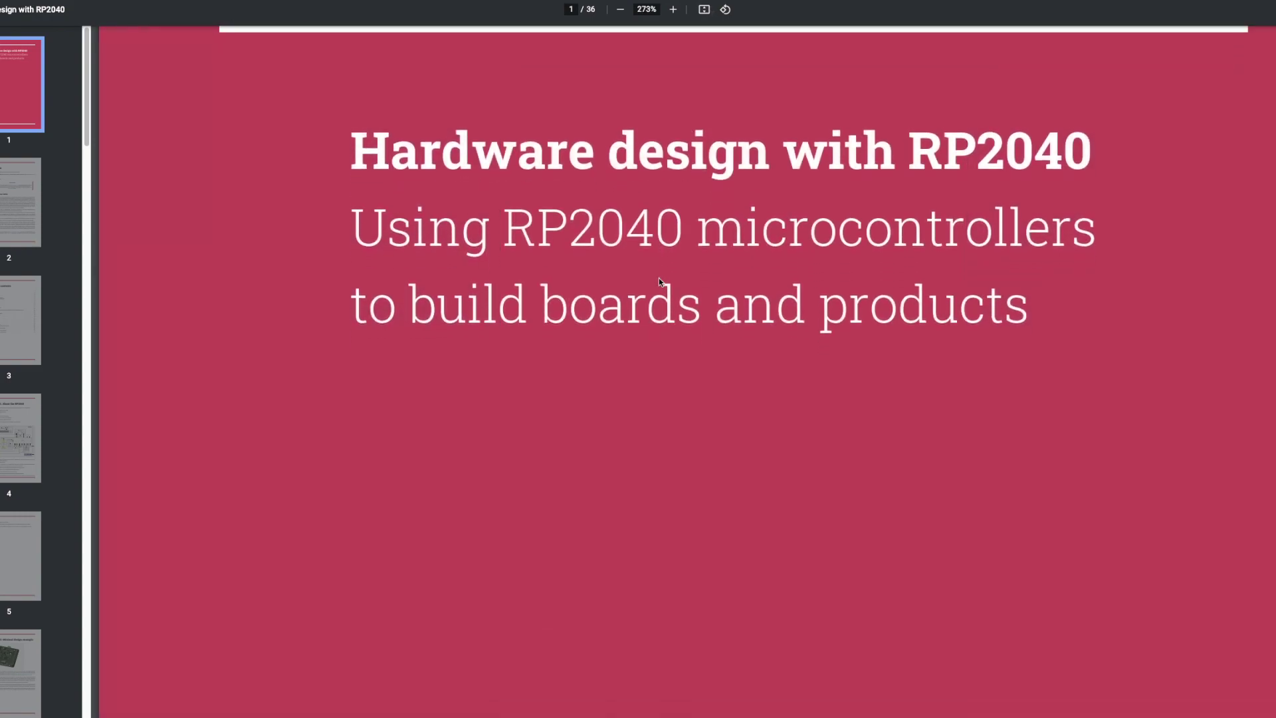
Scroll past Figure 6 and jump to page 6, the minimal design example chapter.
scroll(659, 277, "down", 1)
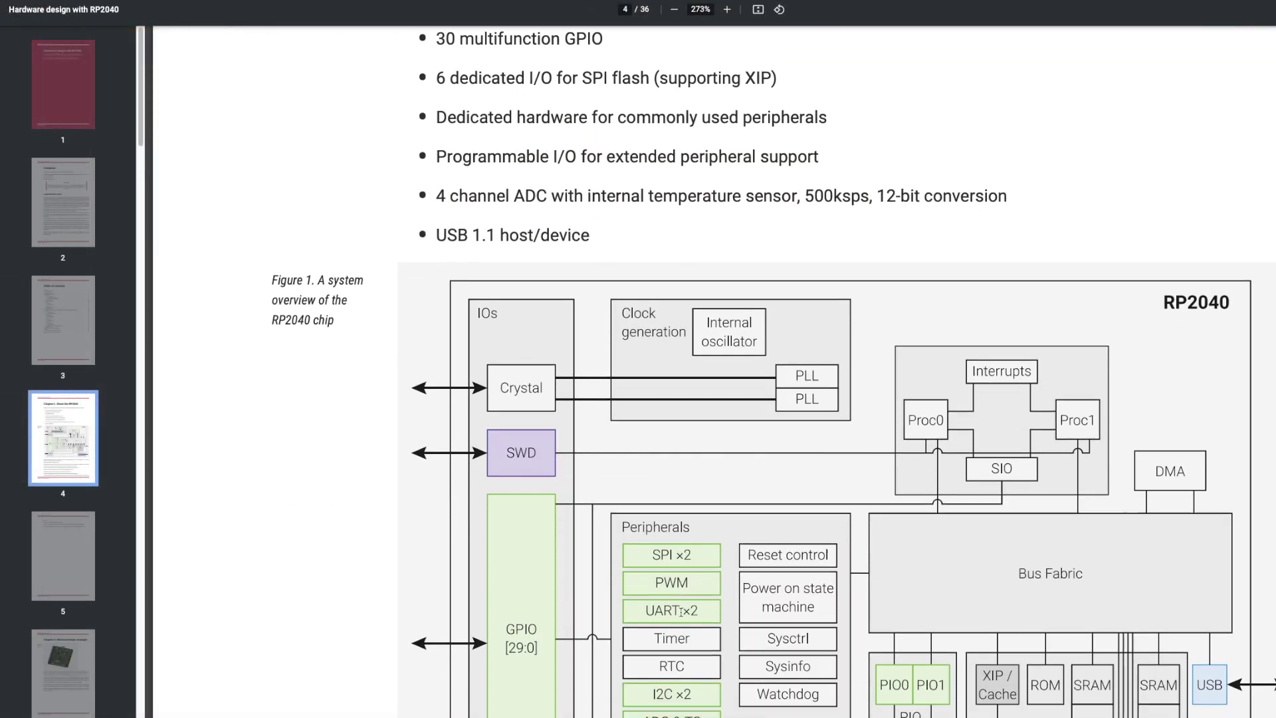
scroll(681, 610, "down", 2)
scroll(681, 611, "down", 3)
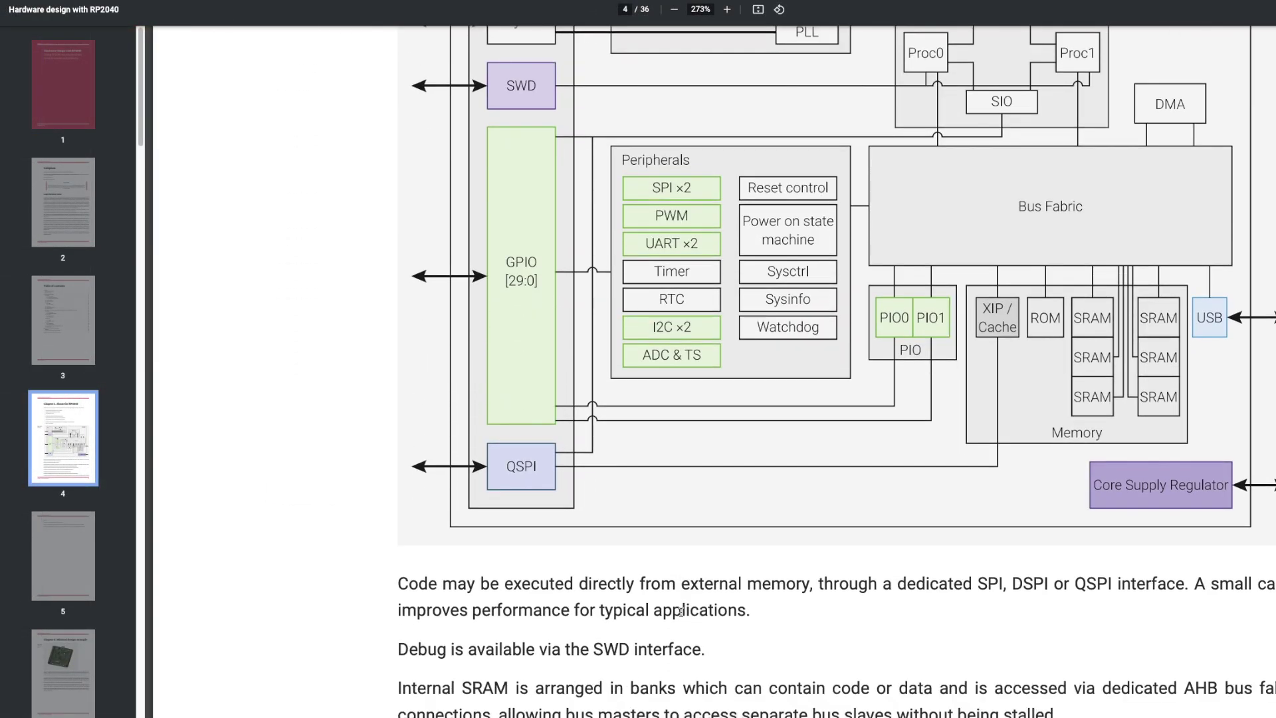
scroll(681, 612, "down", 3)
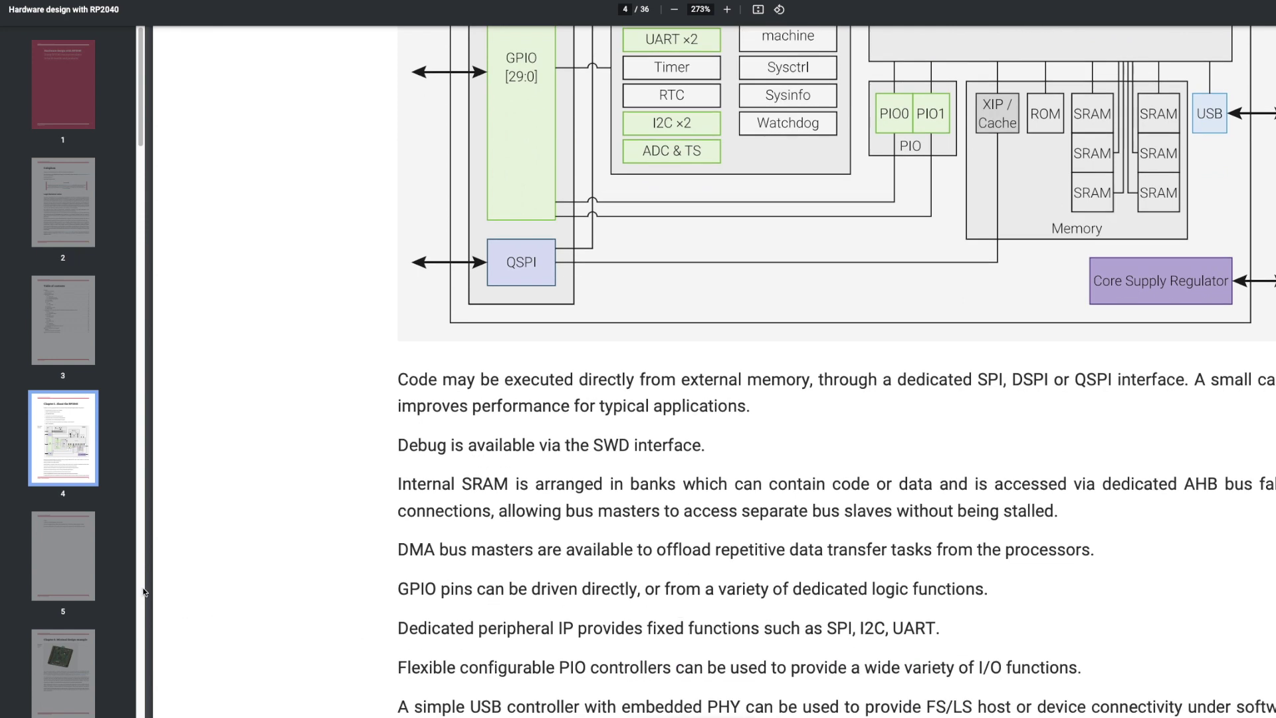
scroll(84, 547, "down", 2)
left_click(92, 531)
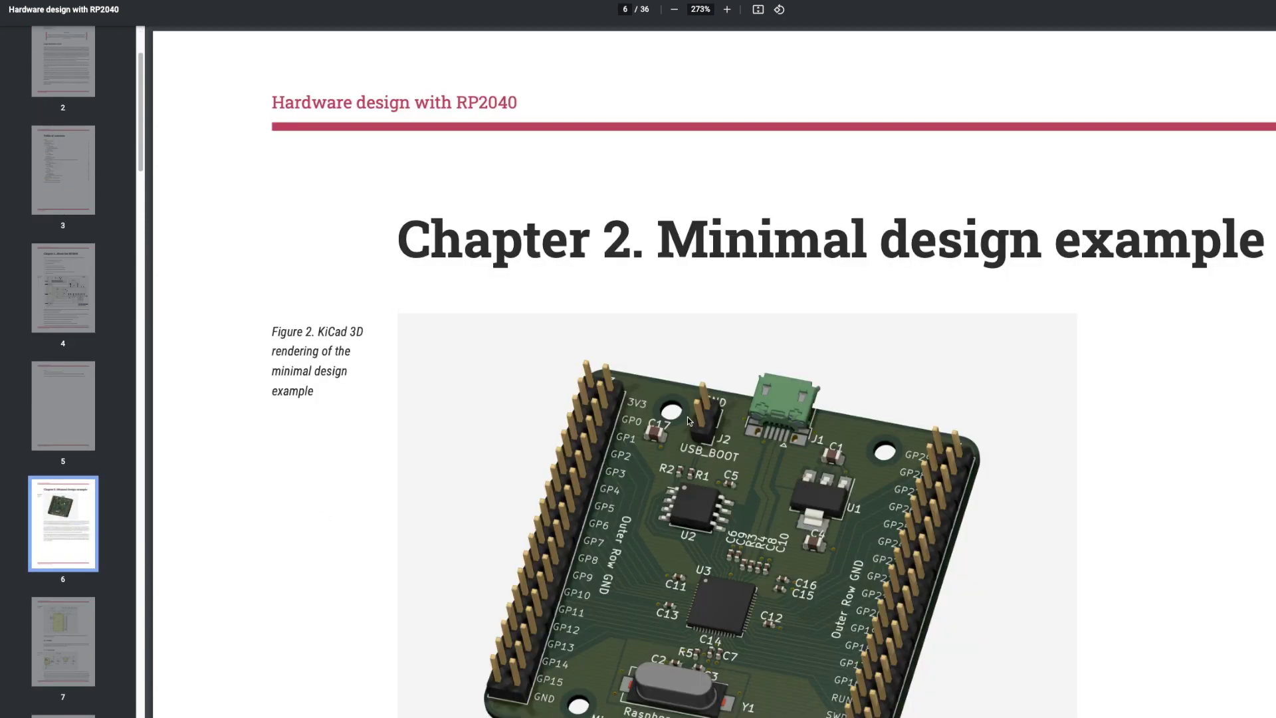
Scroll onward and jump to page 7 with the RP2040 schematic.
scroll(687, 418, "down", 2)
scroll(687, 419, "down", 1)
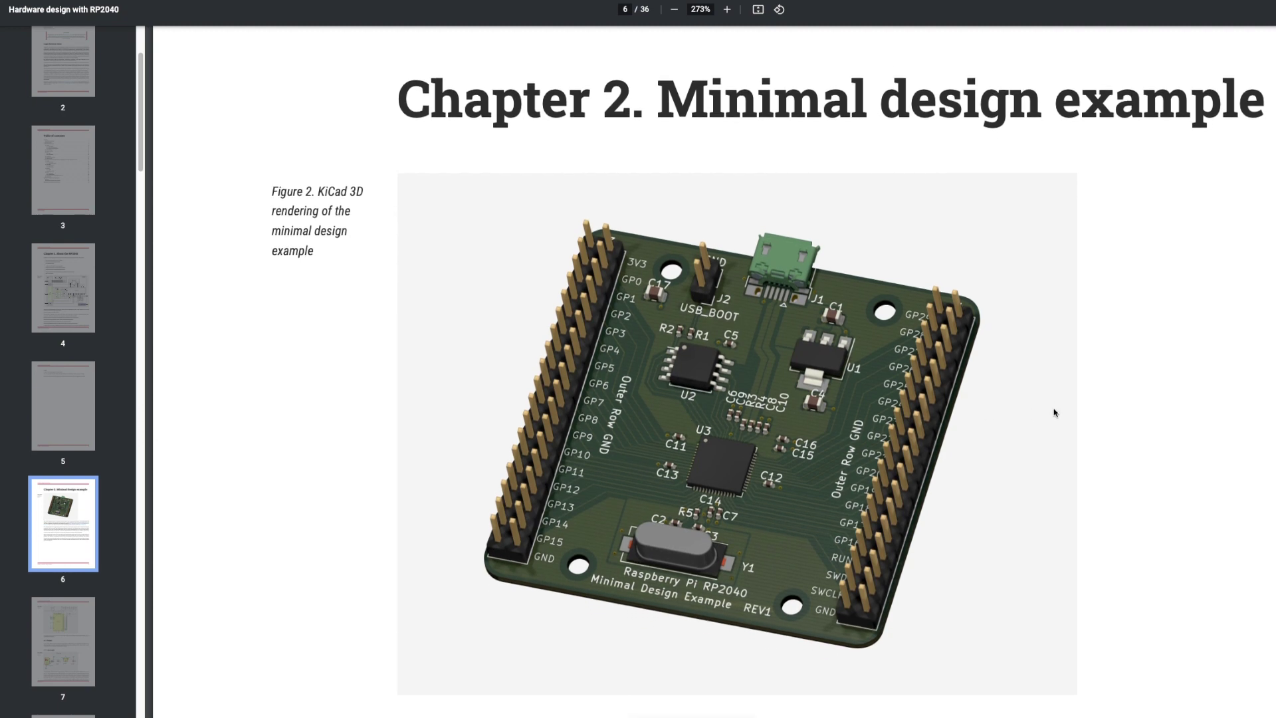
scroll(1054, 412, "down", 3)
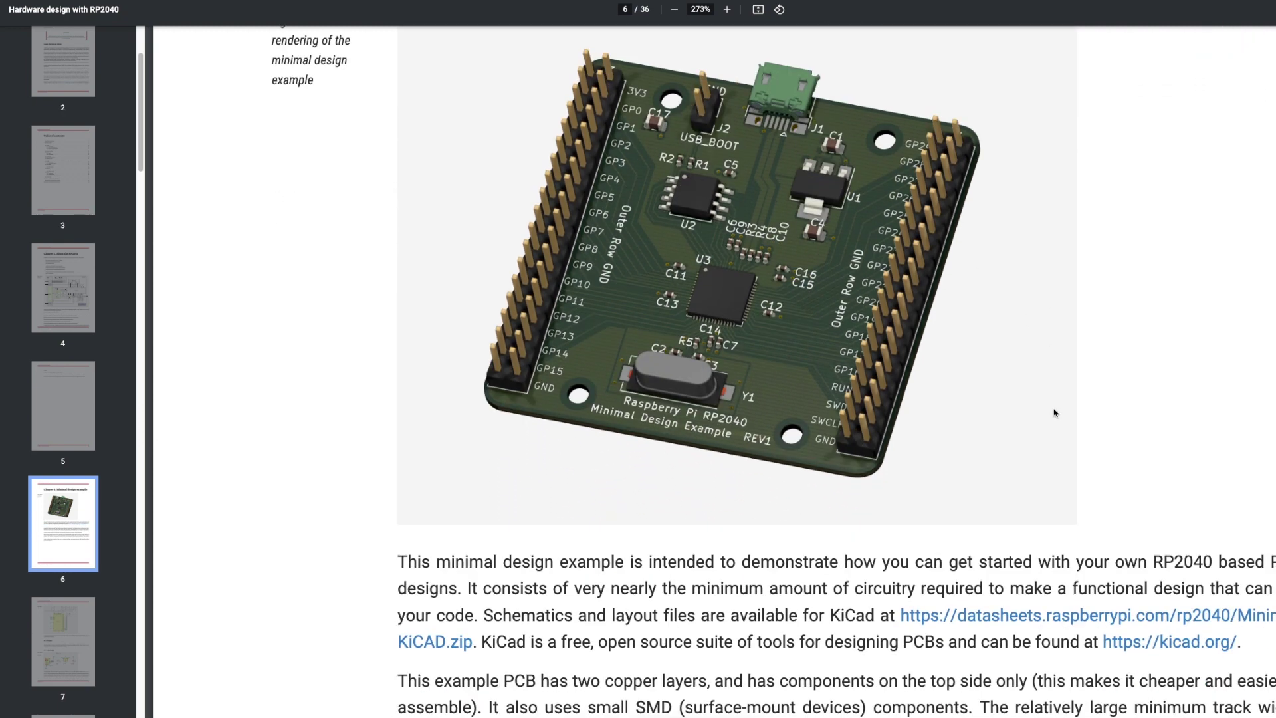
scroll(1054, 412, "down", 7)
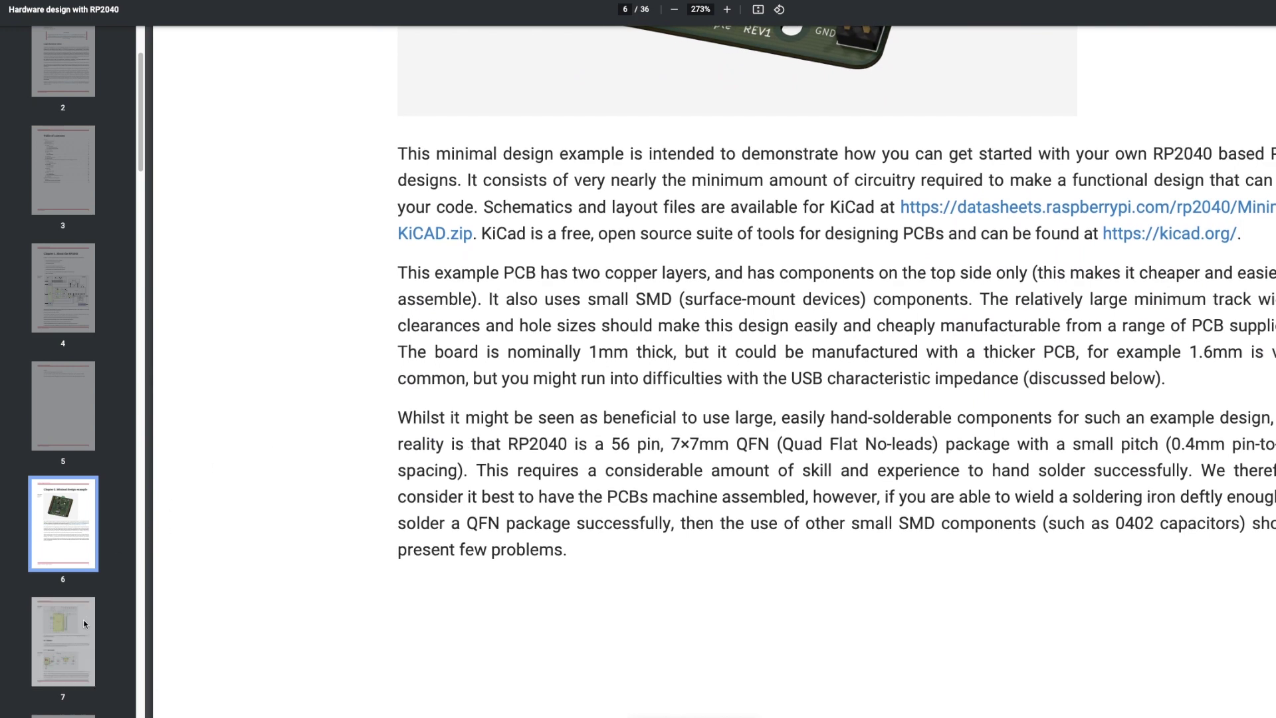
left_click(85, 623)
Scroll down through the guide to the 3.3 SD card section on page 22.
scroll(585, 529, "down", 2)
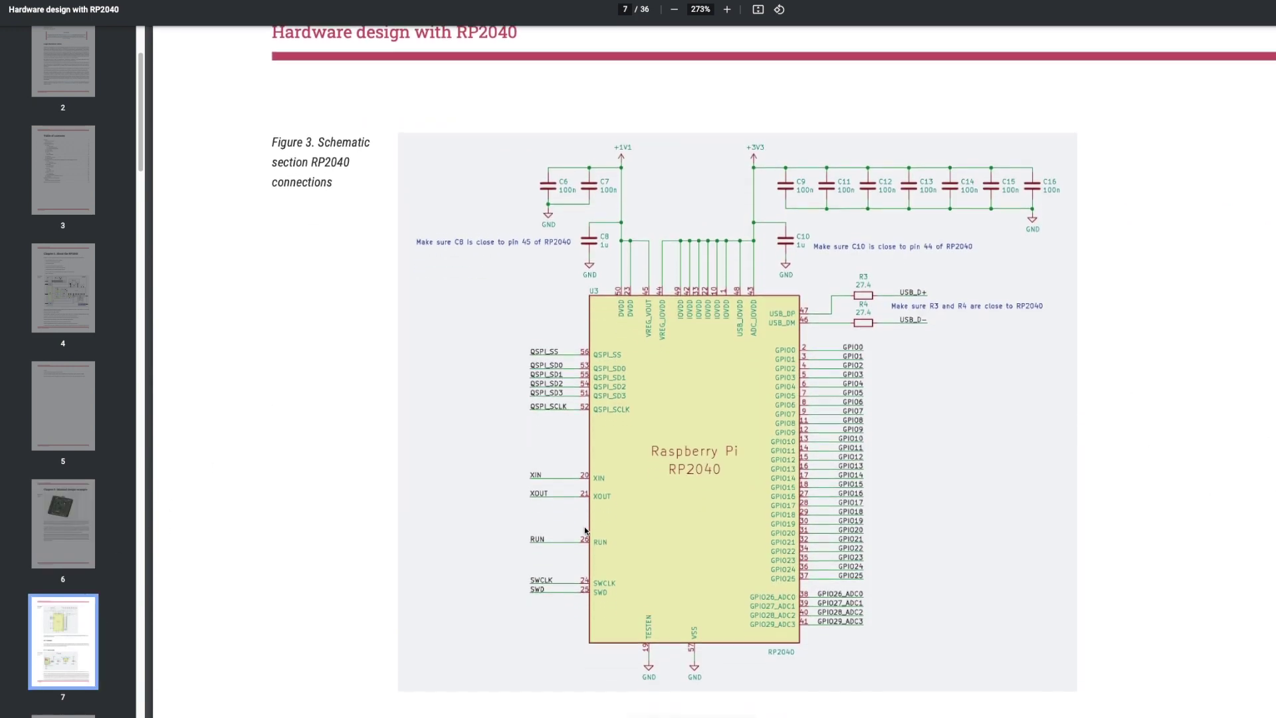
scroll(585, 530, "down", 3)
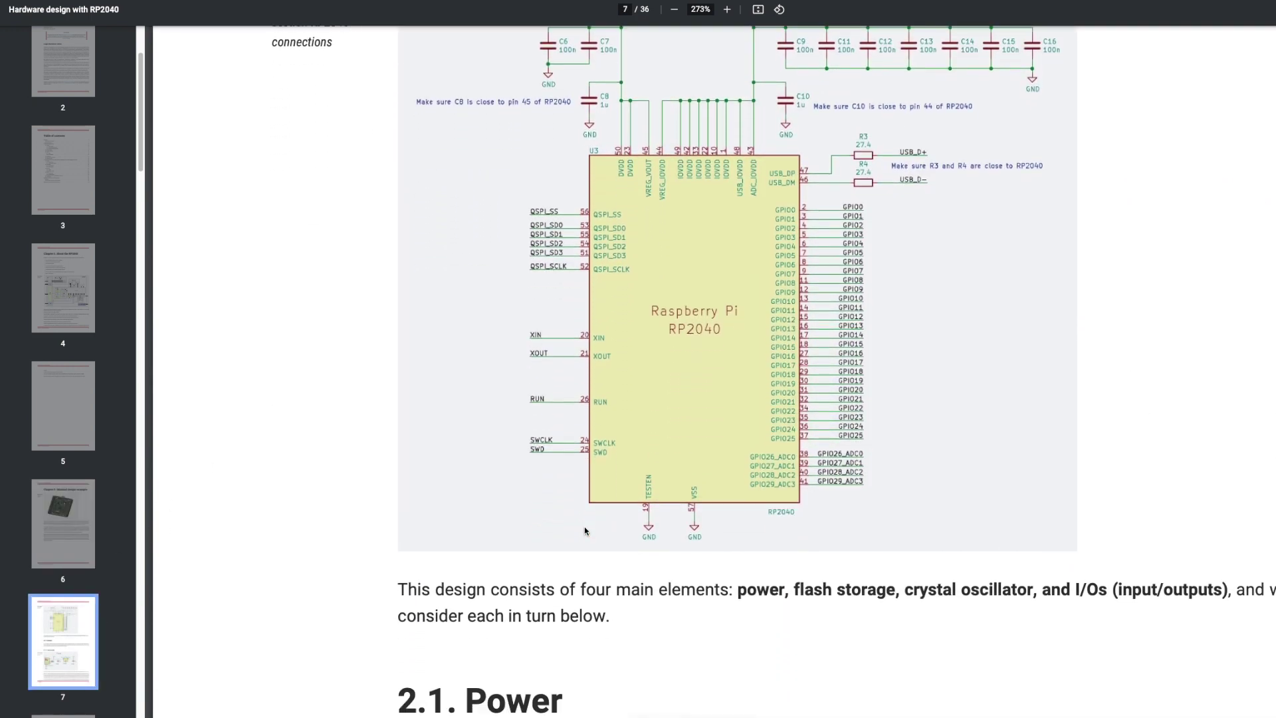
scroll(585, 530, "down", 1)
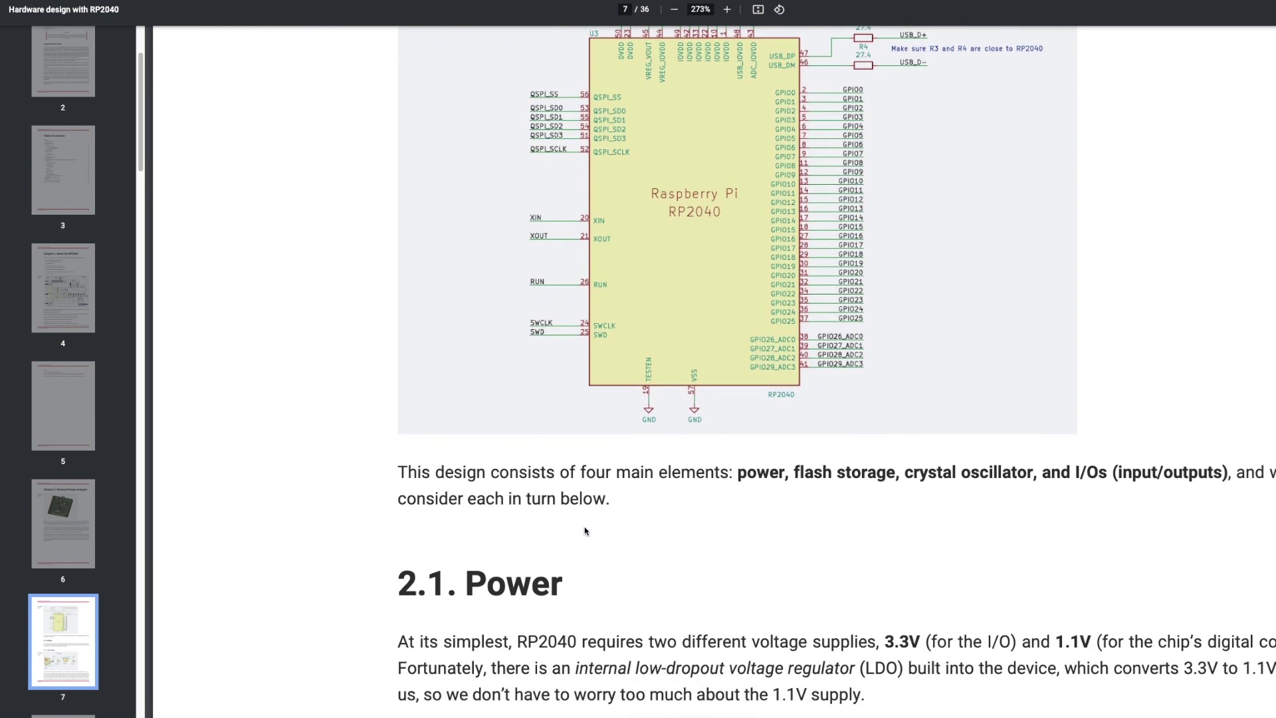
scroll(585, 530, "down", 4)
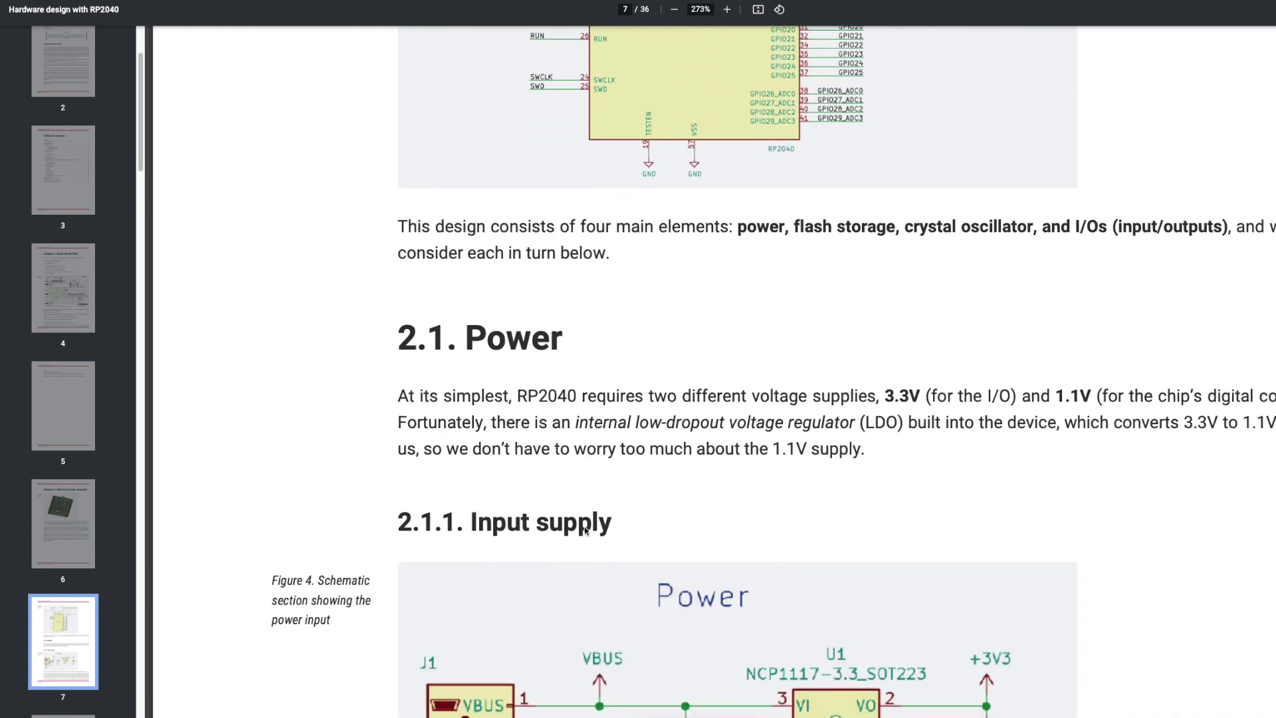
scroll(585, 530, "down", 5)
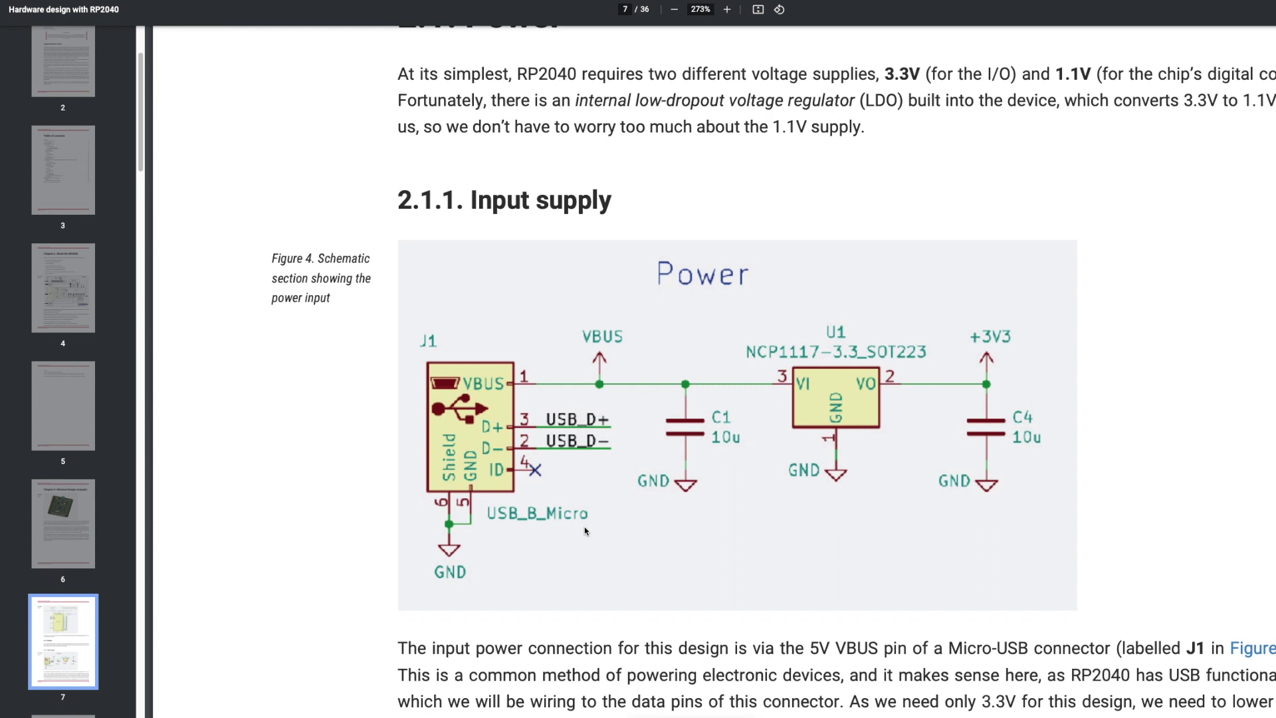
scroll(584, 526, "down", 3)
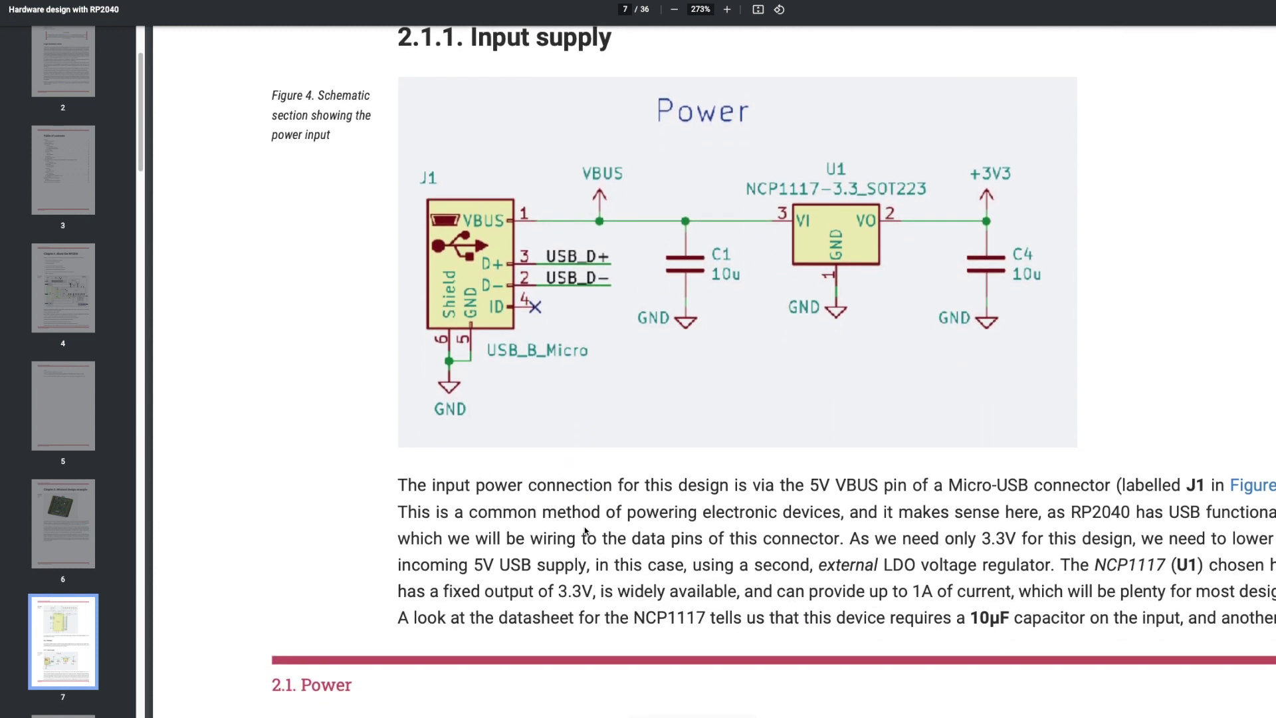
scroll(550, 505, "down", 7)
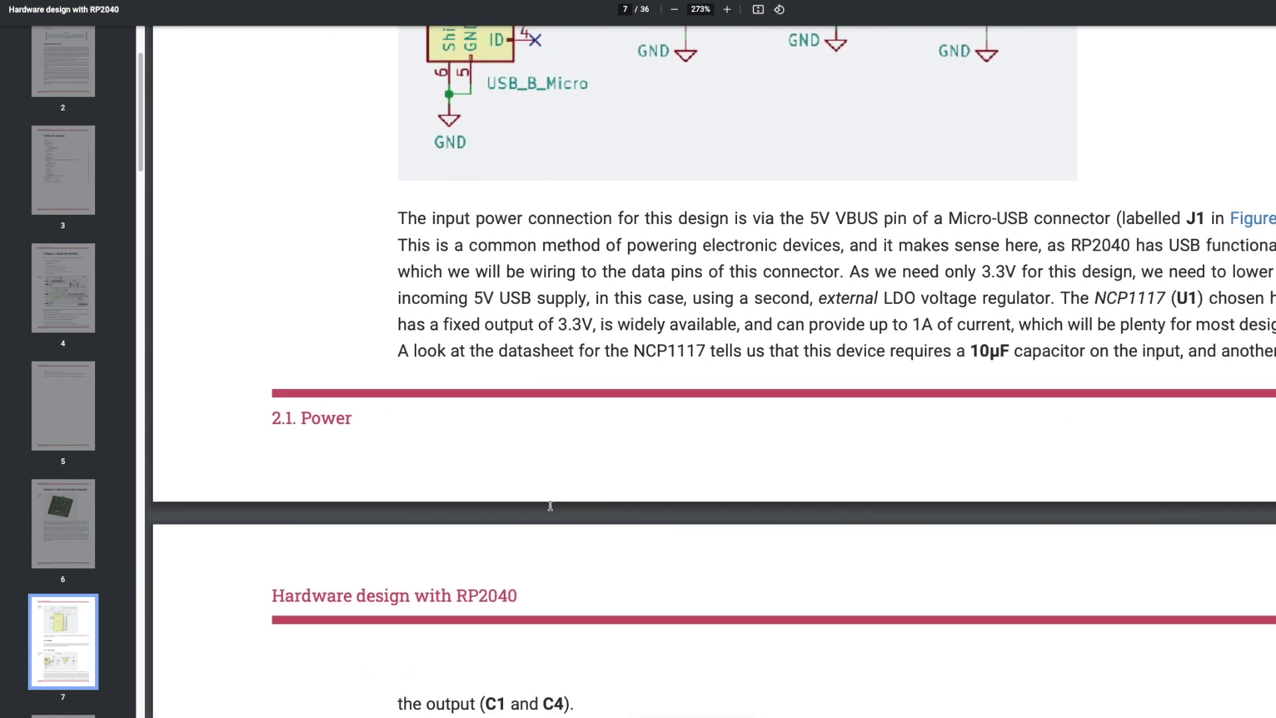
scroll(550, 505, "down", 5)
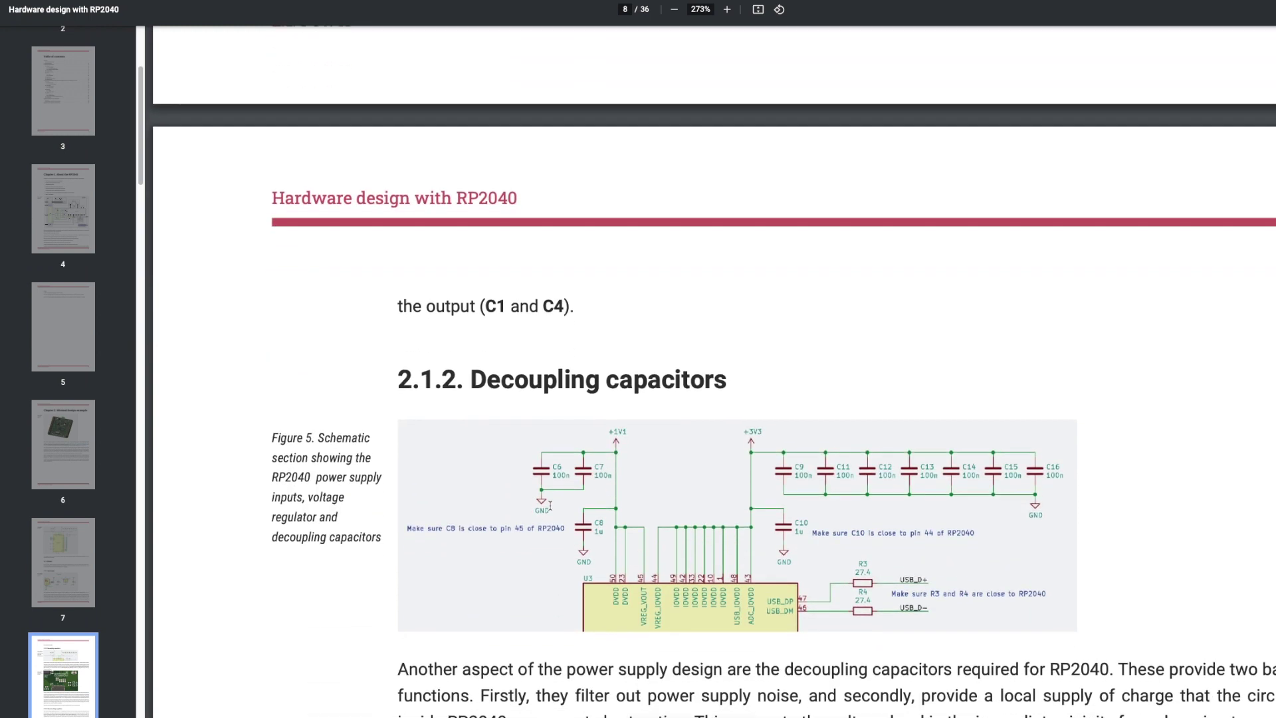
scroll(550, 505, "down", 3)
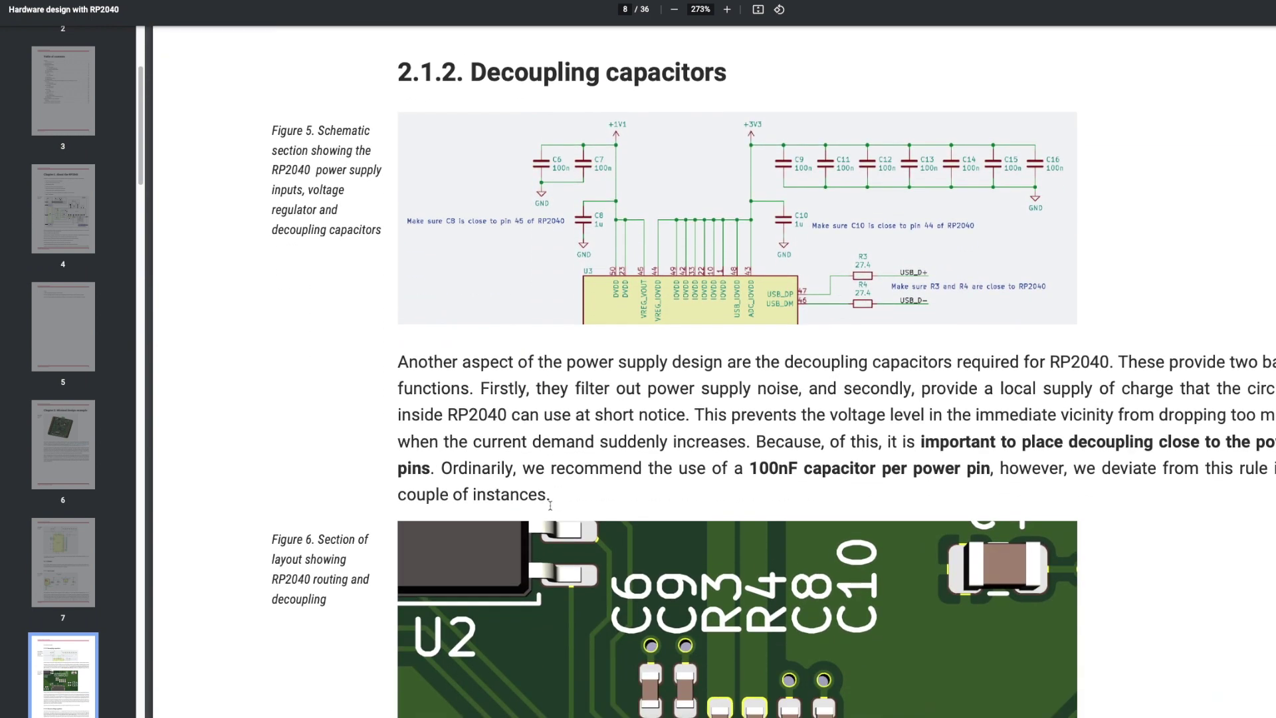
scroll(550, 505, "down", 1)
scroll(550, 506, "down", 3)
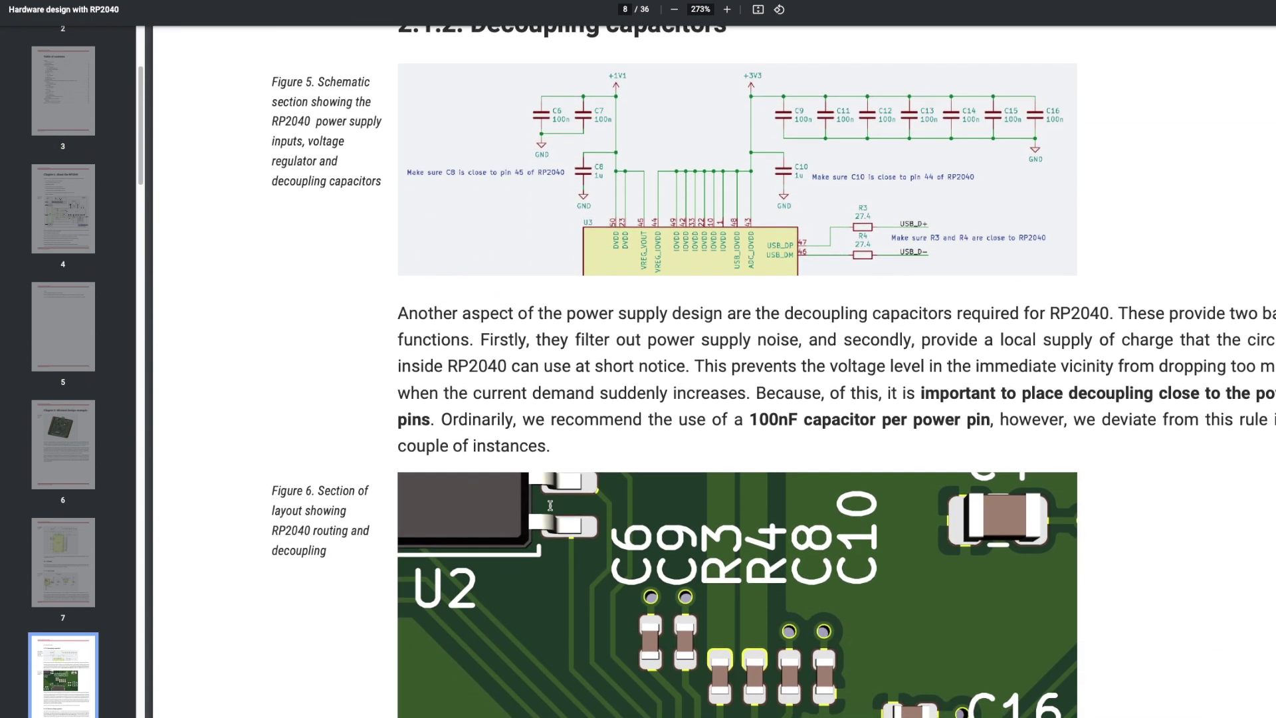
scroll(550, 505, "down", 1)
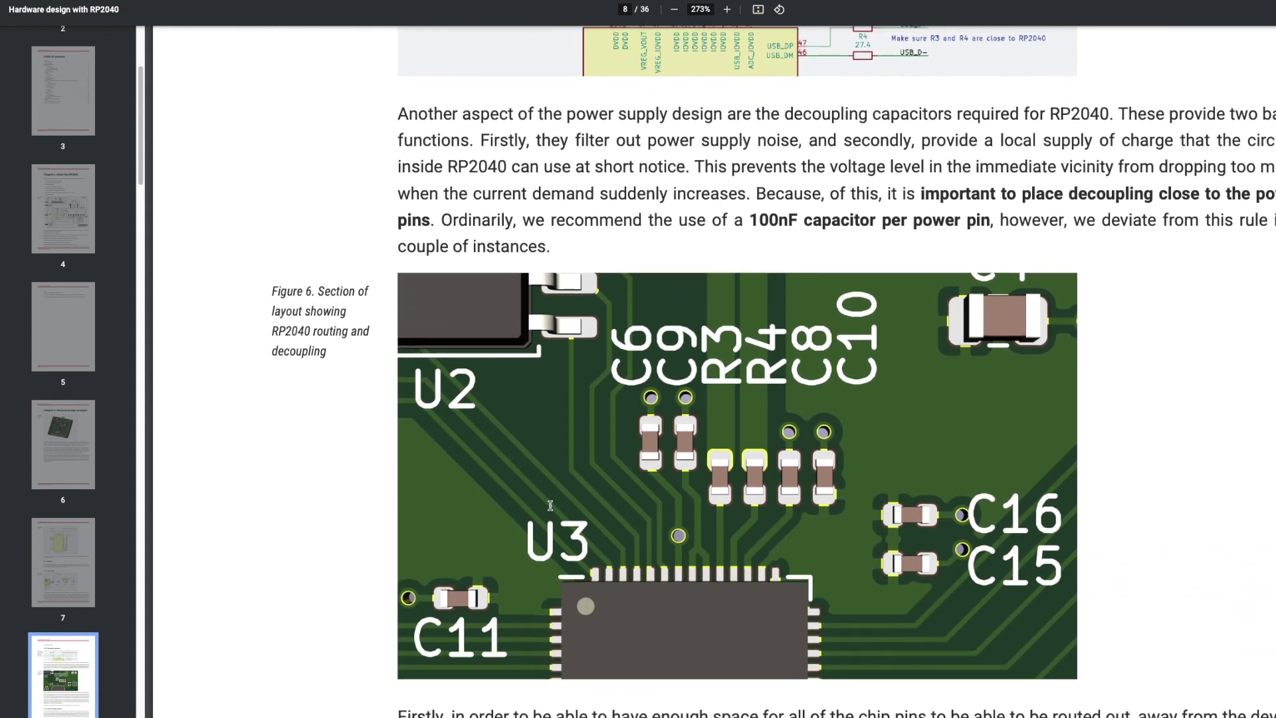
scroll(550, 505, "down", 1)
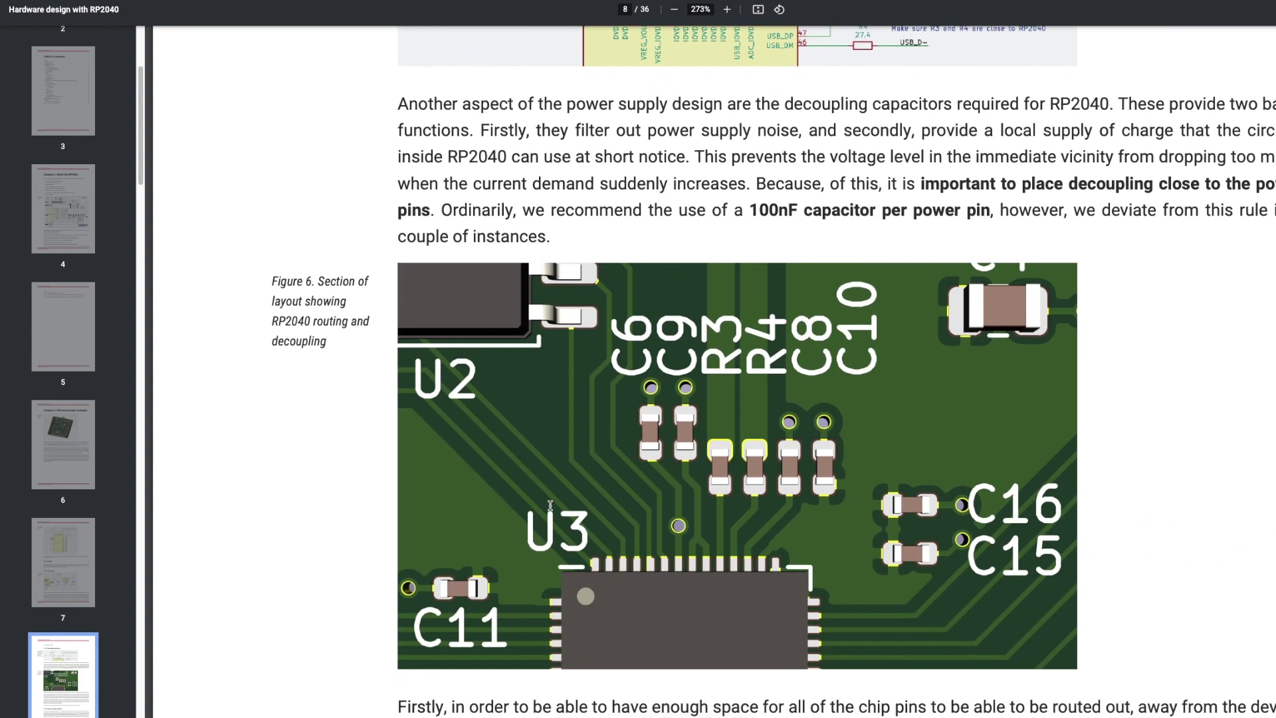
scroll(550, 506, "down", 20)
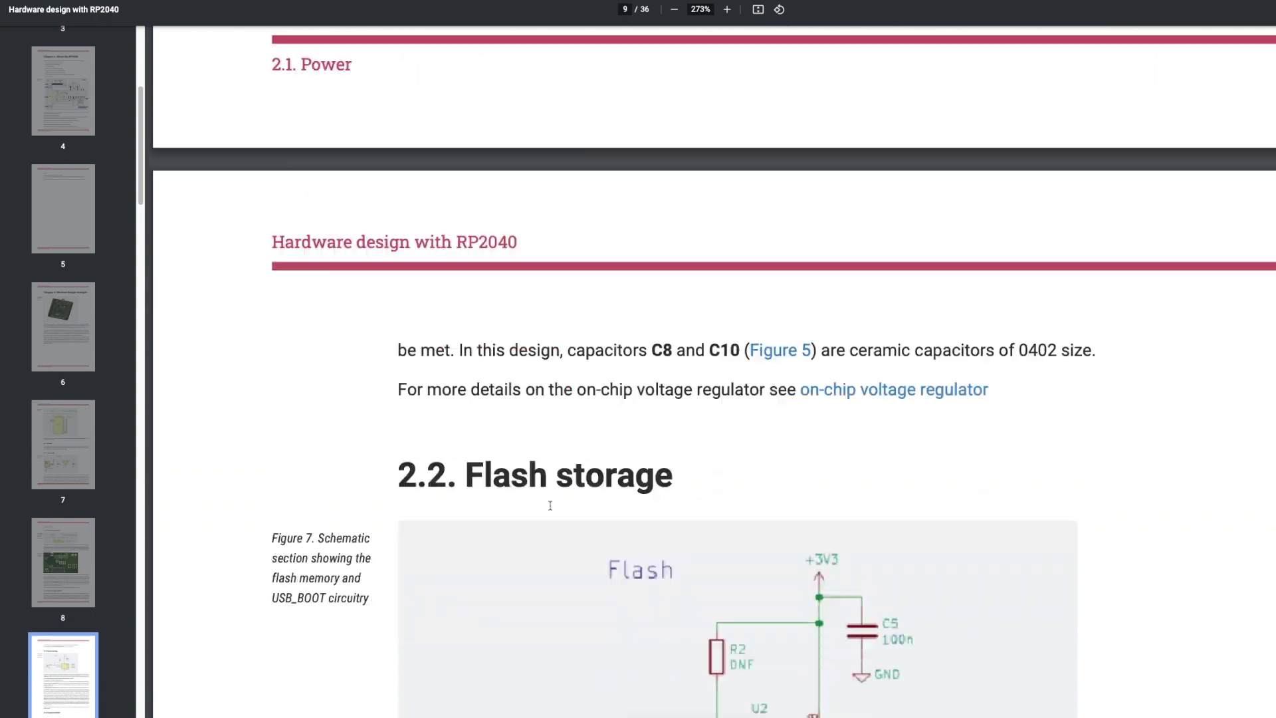
scroll(550, 506, "down", 10)
scroll(550, 505, "down", 20)
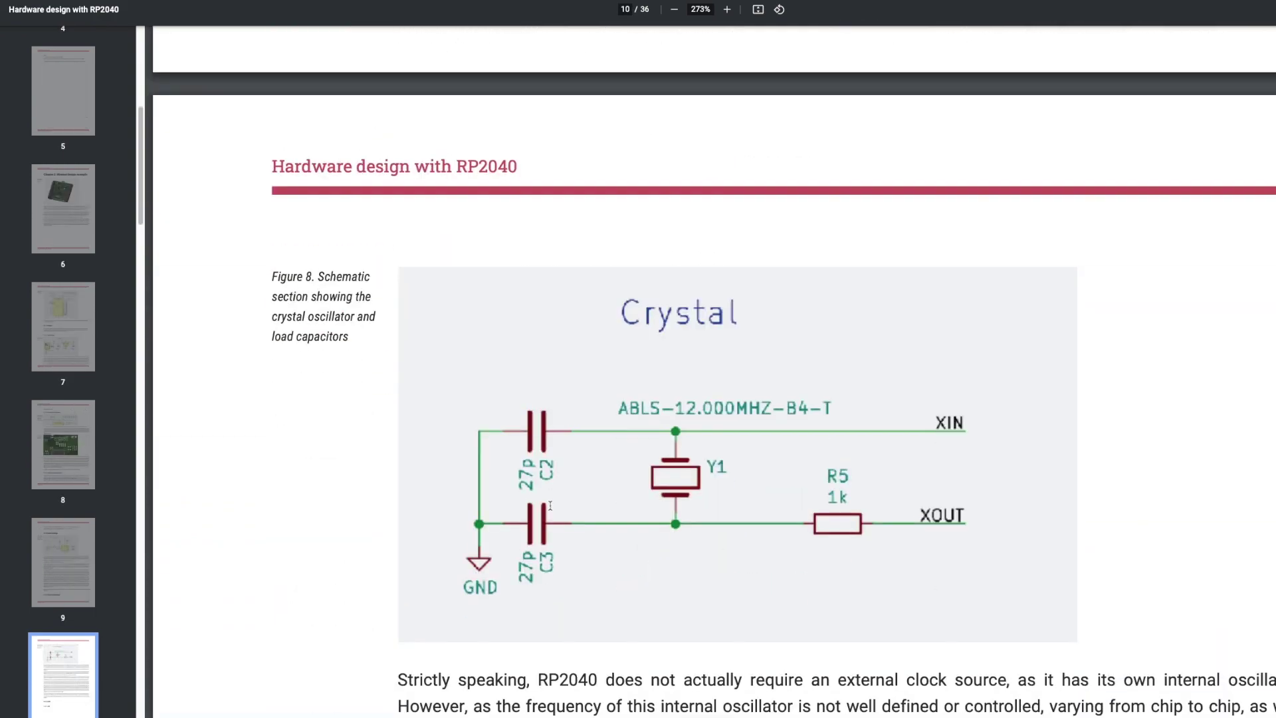
scroll(550, 506, "down", 9)
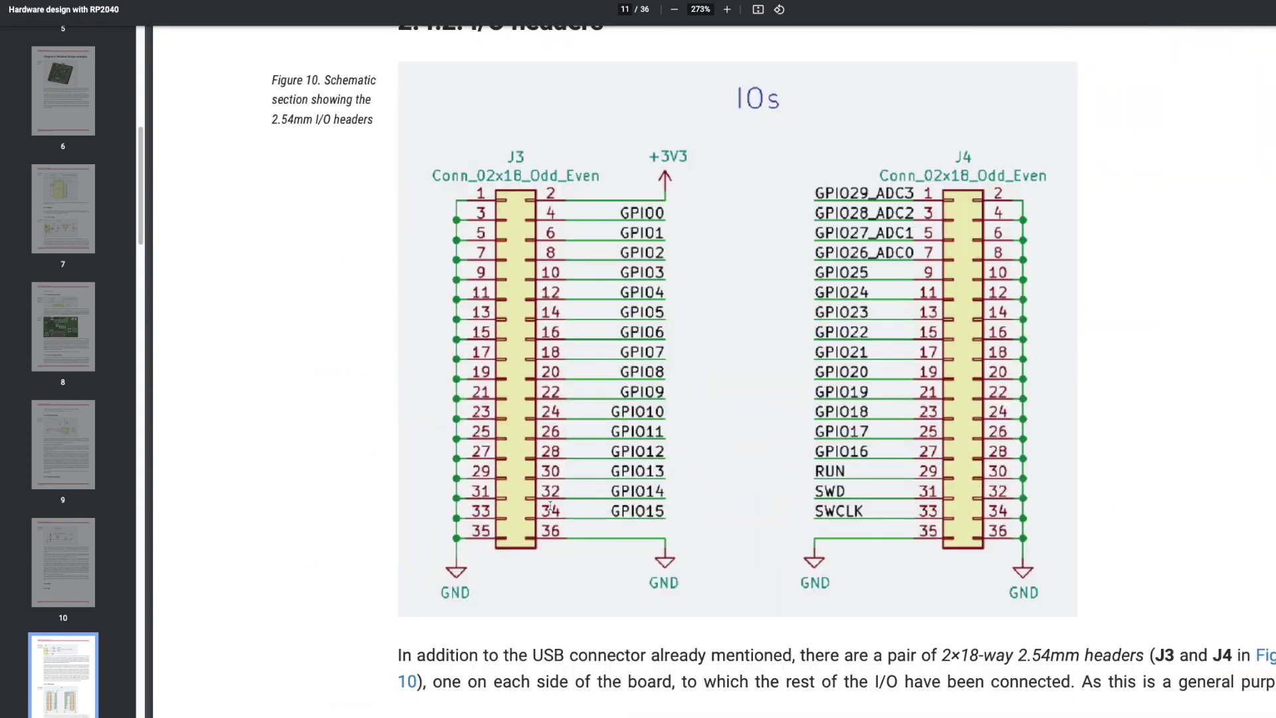
scroll(550, 506, "down", 18)
scroll(550, 506, "down", 15)
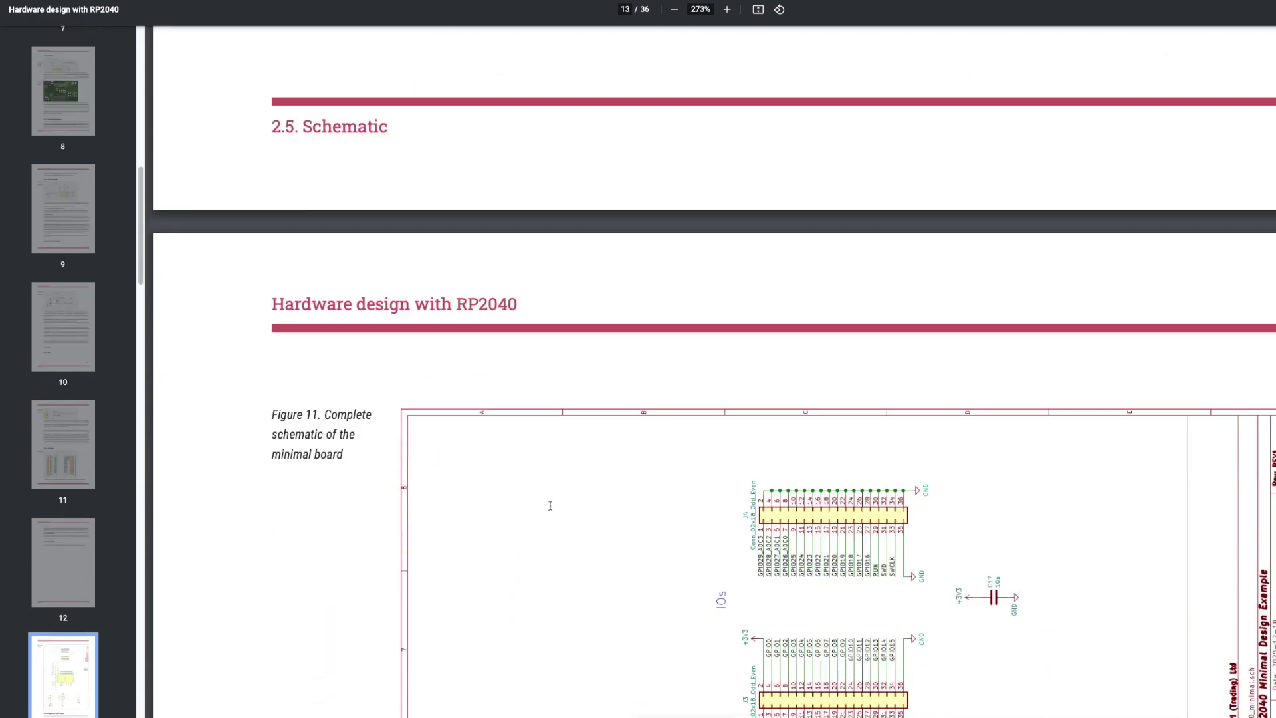
scroll(550, 506, "down", 15)
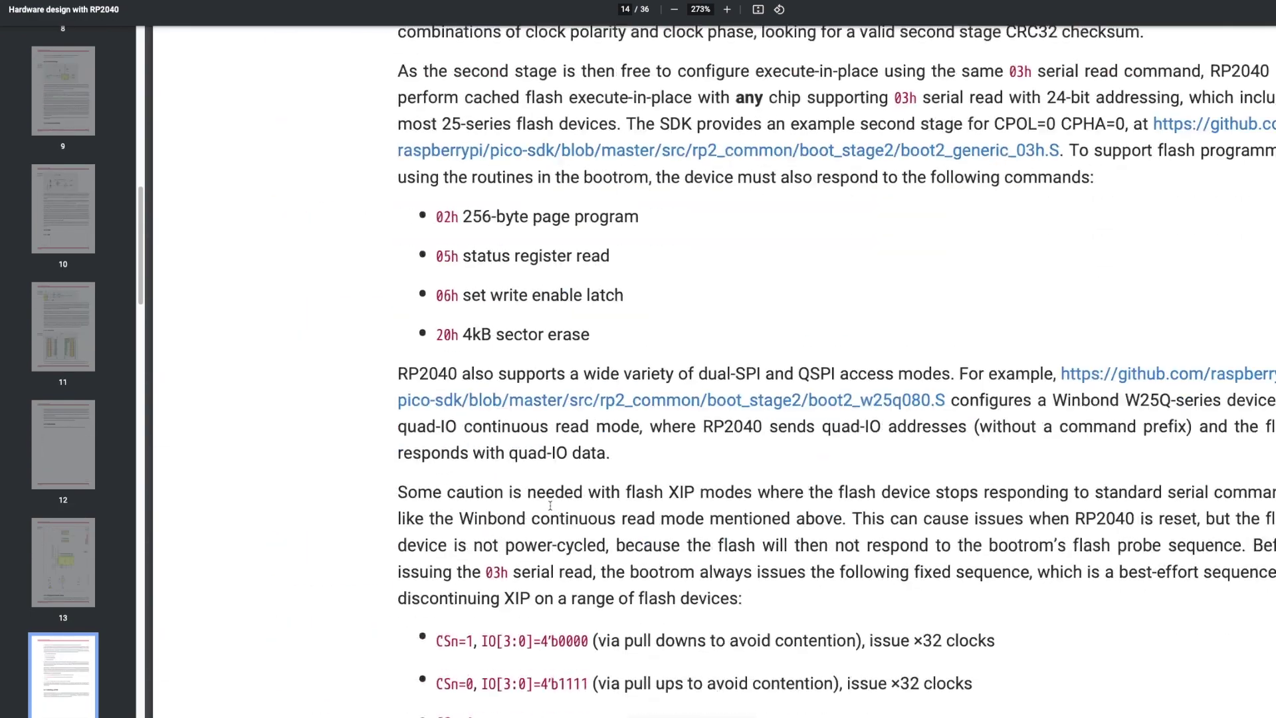
scroll(550, 505, "down", 15)
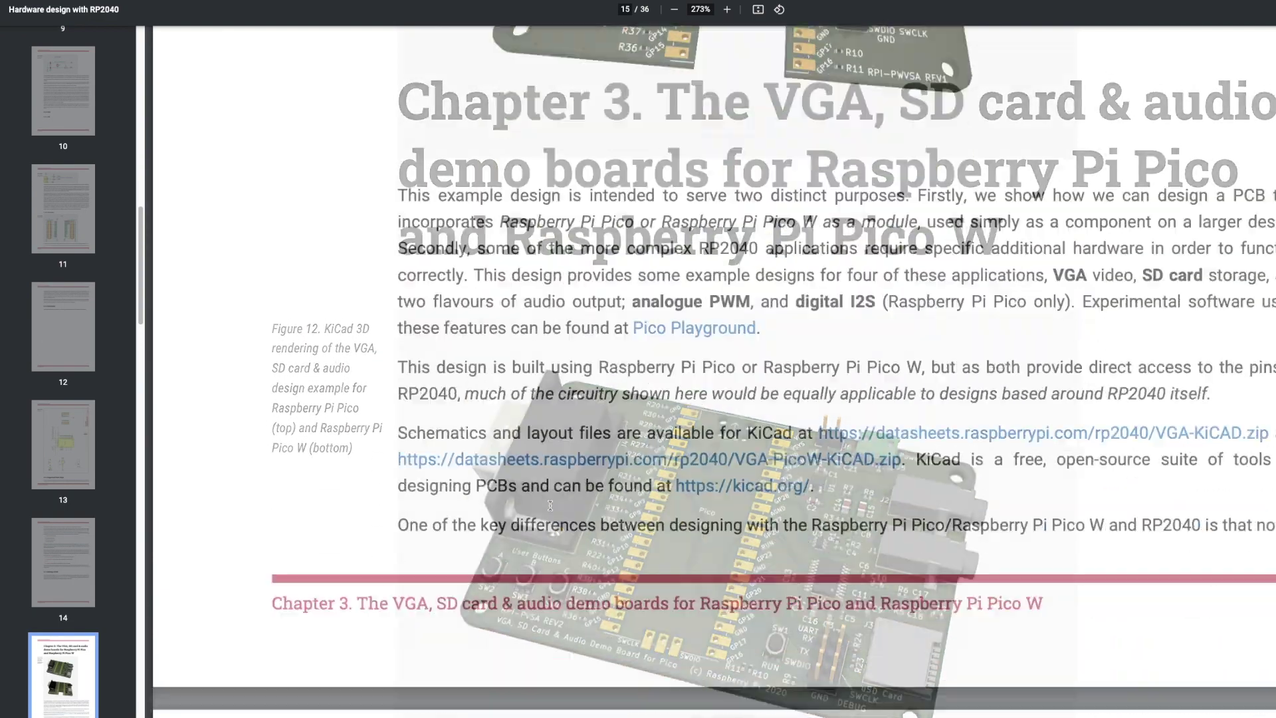
scroll(550, 505, "down", 15)
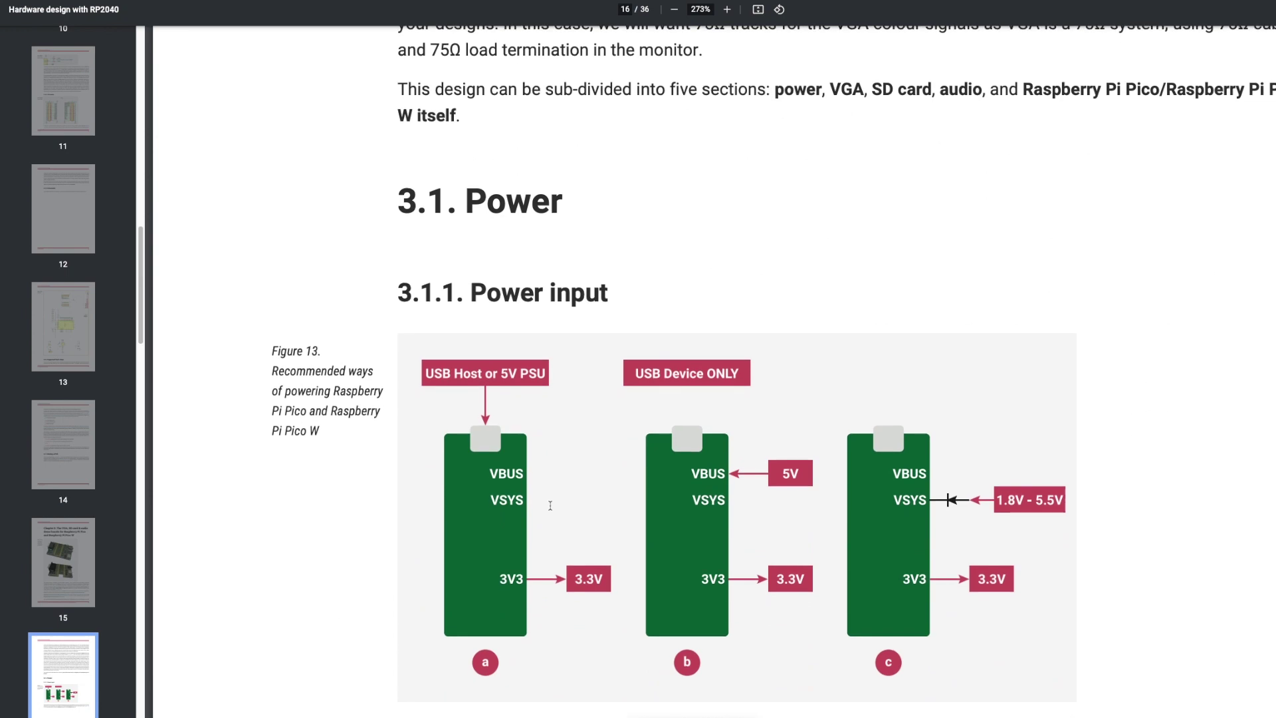
scroll(550, 505, "down", 15)
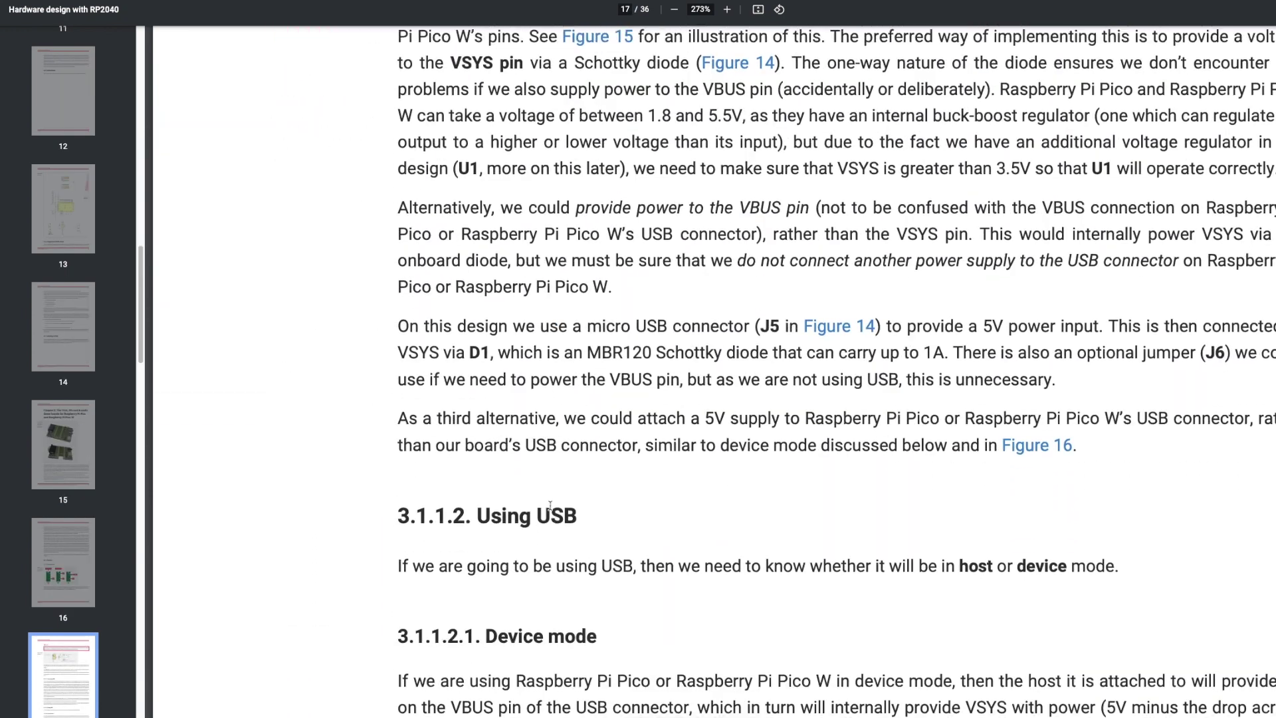
scroll(550, 505, "down", 15)
scroll(550, 506, "down", 15)
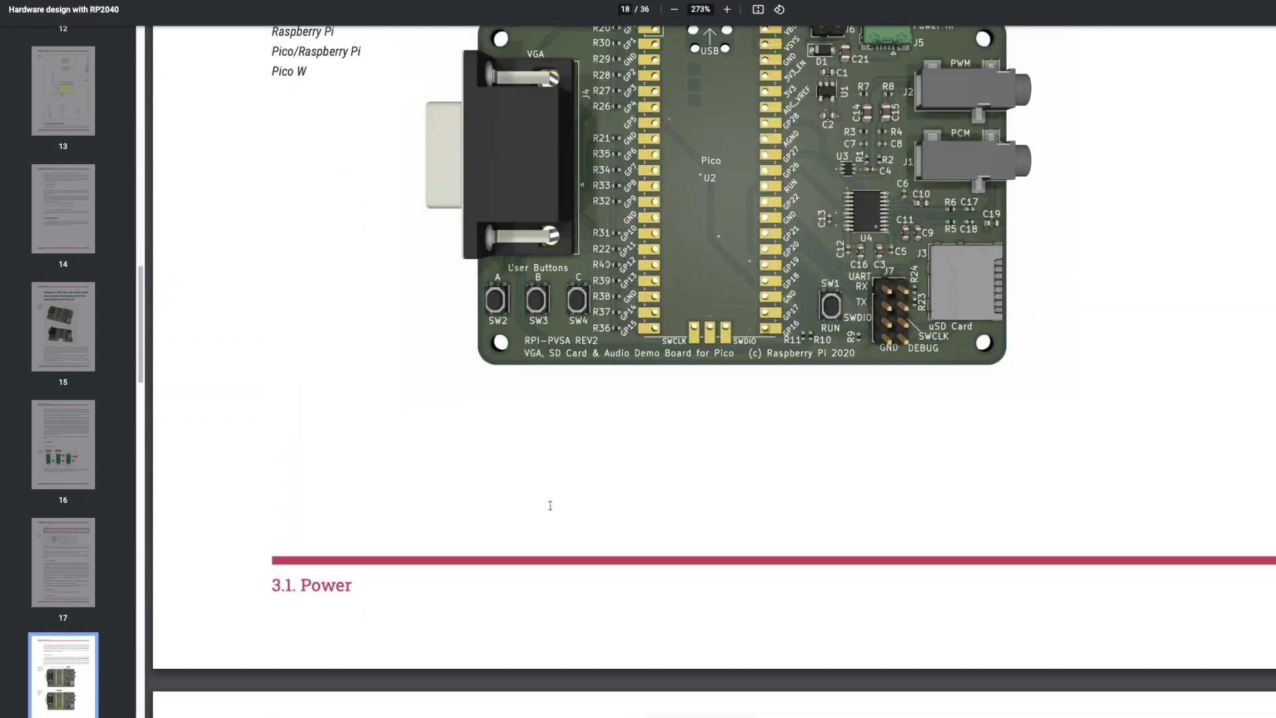
scroll(550, 505, "down", 20)
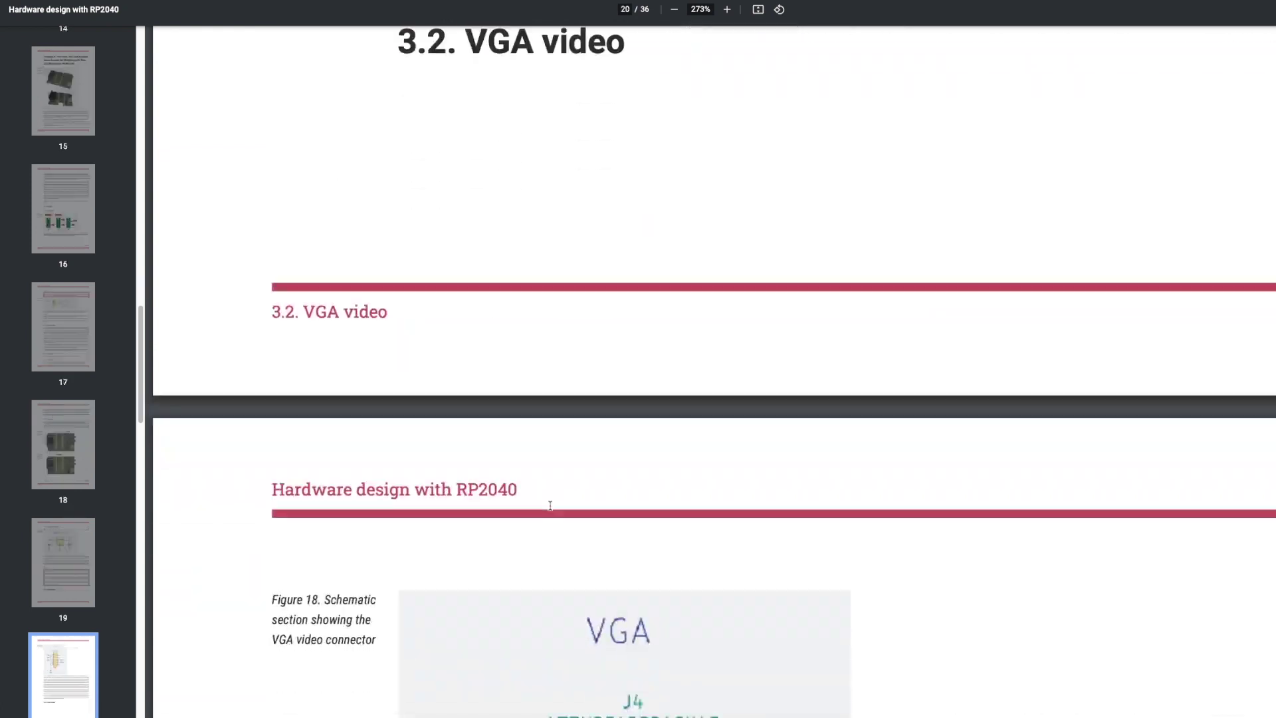
scroll(550, 506, "down", 20)
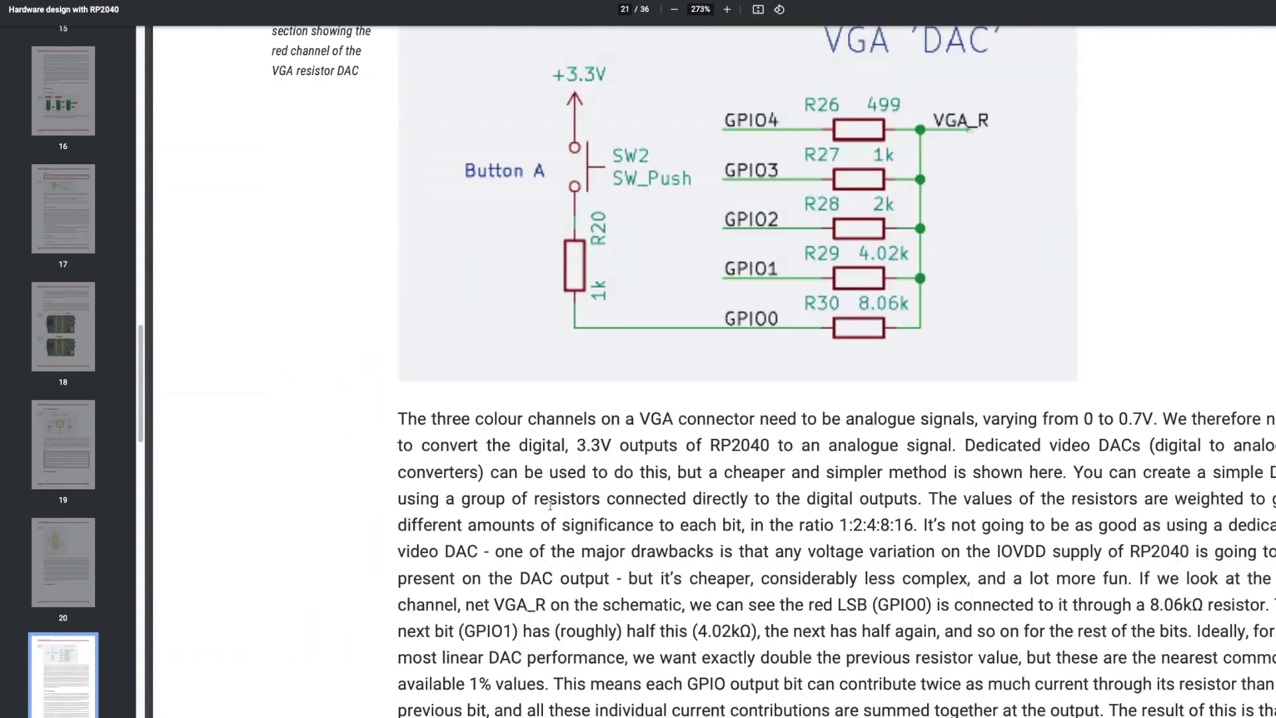
scroll(550, 506, "down", 10)
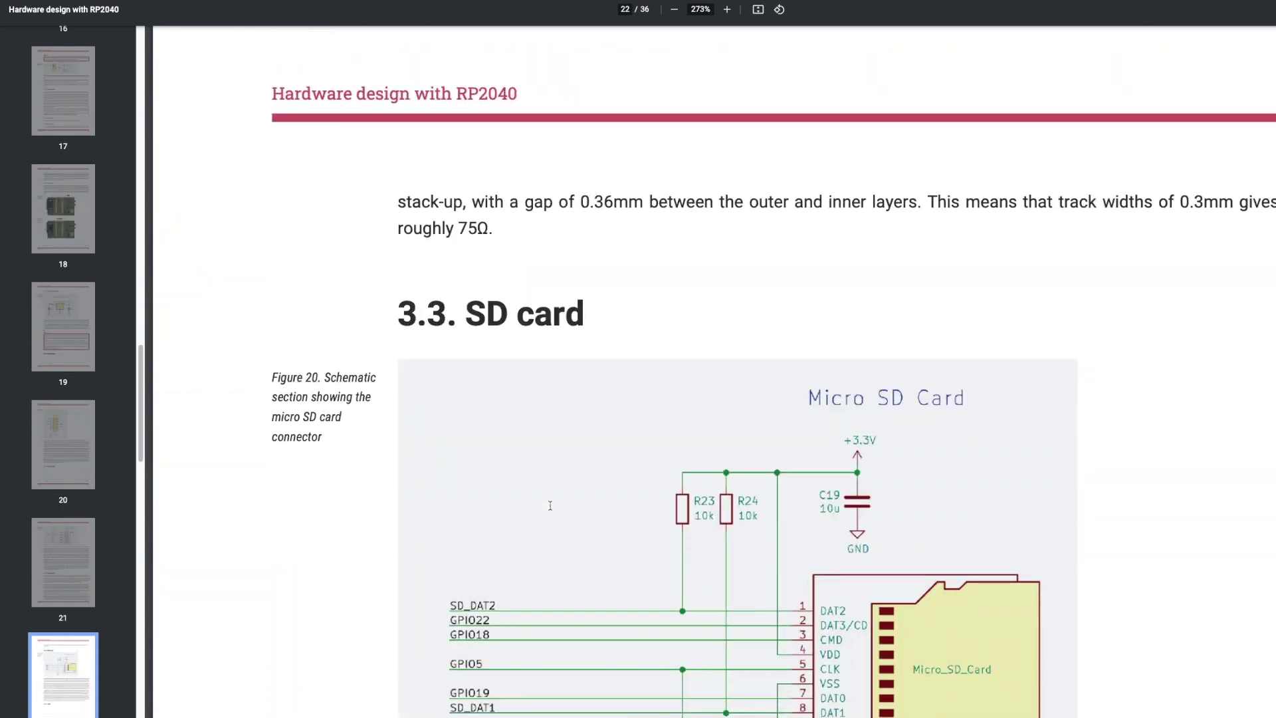
scroll(550, 506, "down", 2)
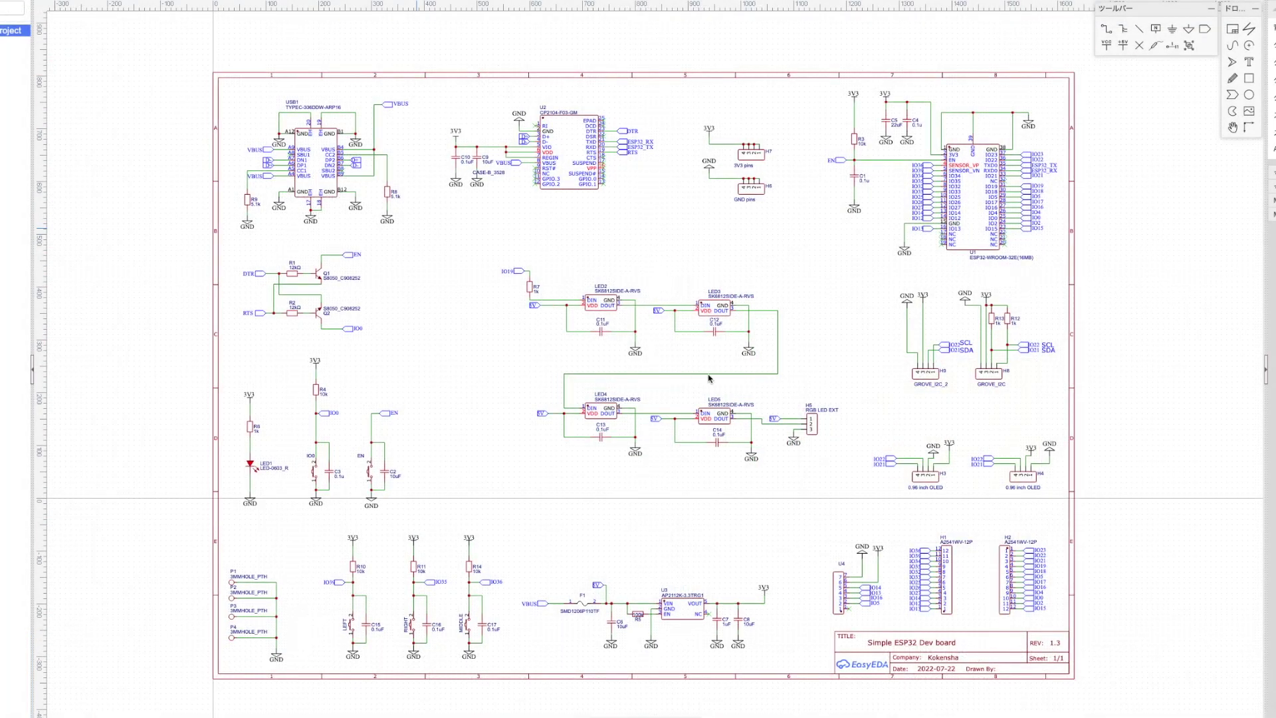
scroll(717, 380, "right", 1)
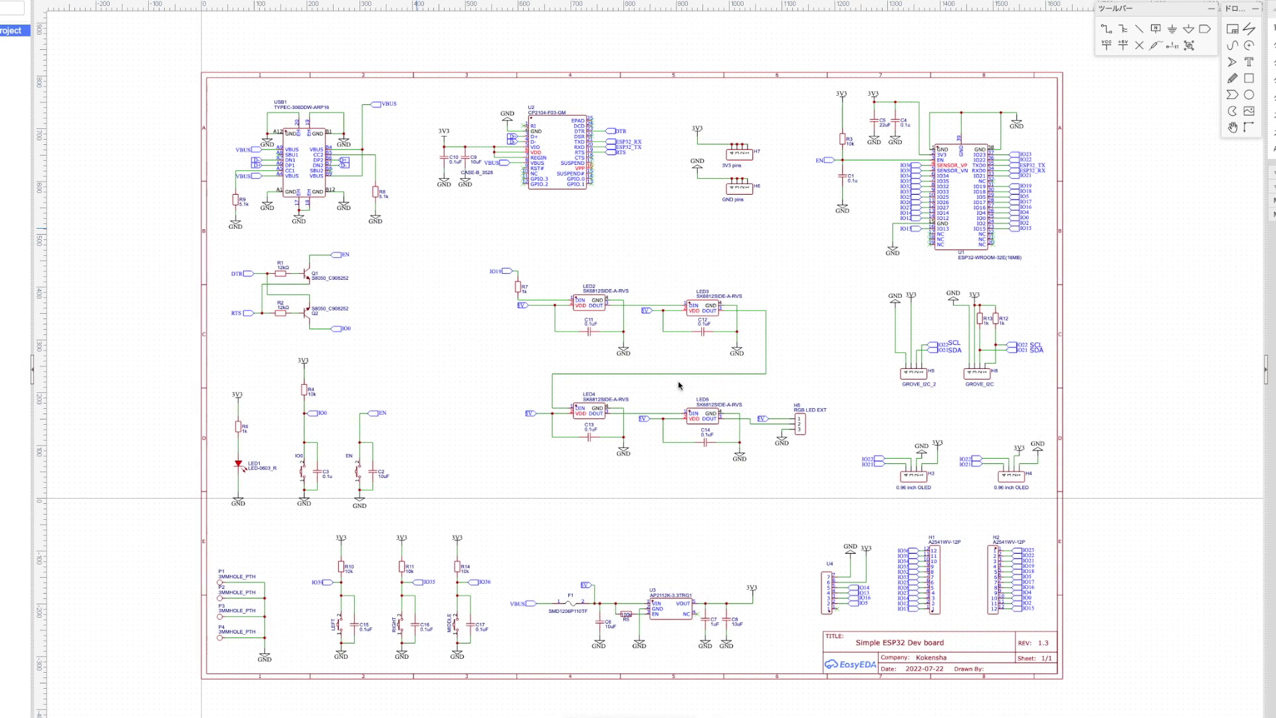
Zoom the Simple ESP32 Dev board schematic slightly.
scroll(678, 384, "down", 1)
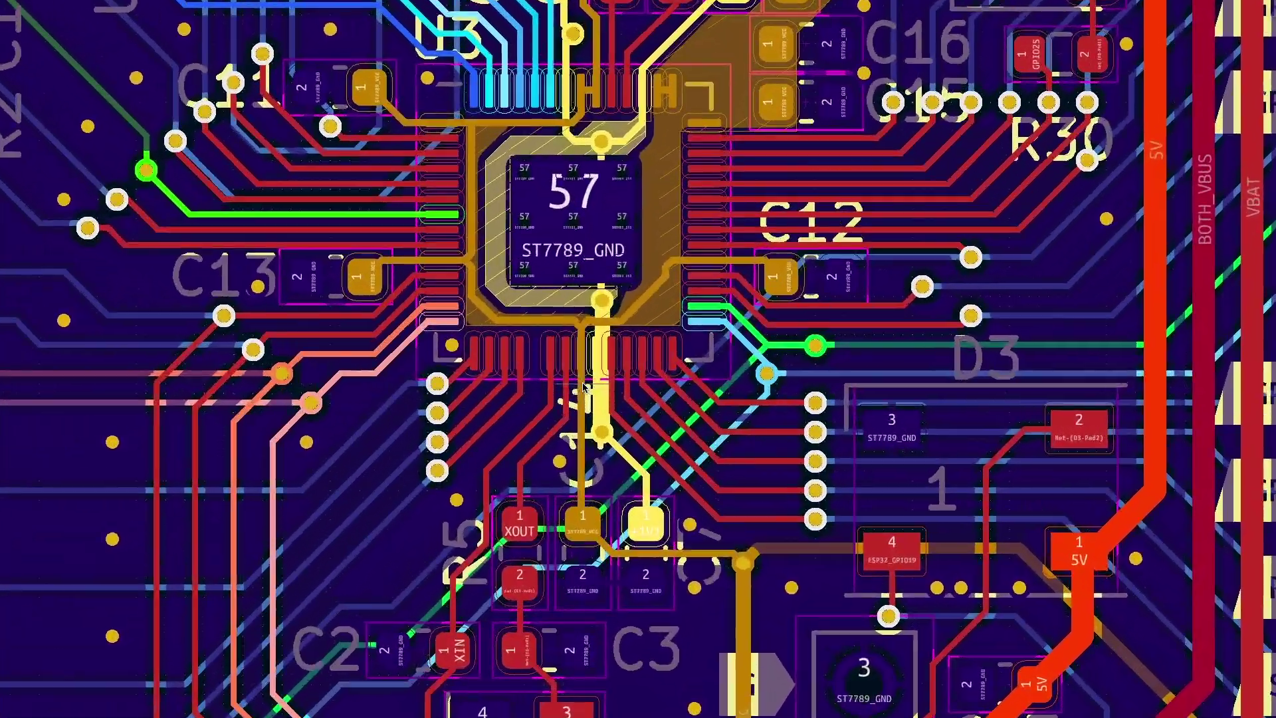
scroll(584, 385, "down", 6)
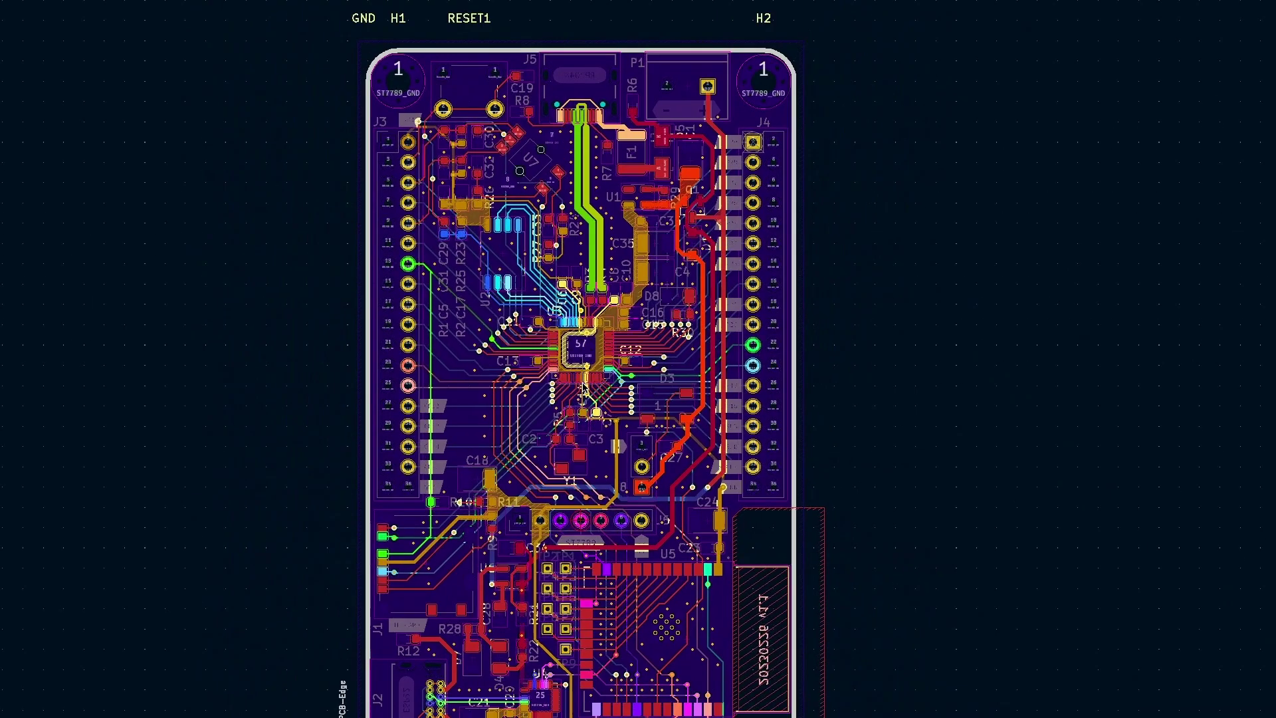
scroll(584, 388, "down", 1)
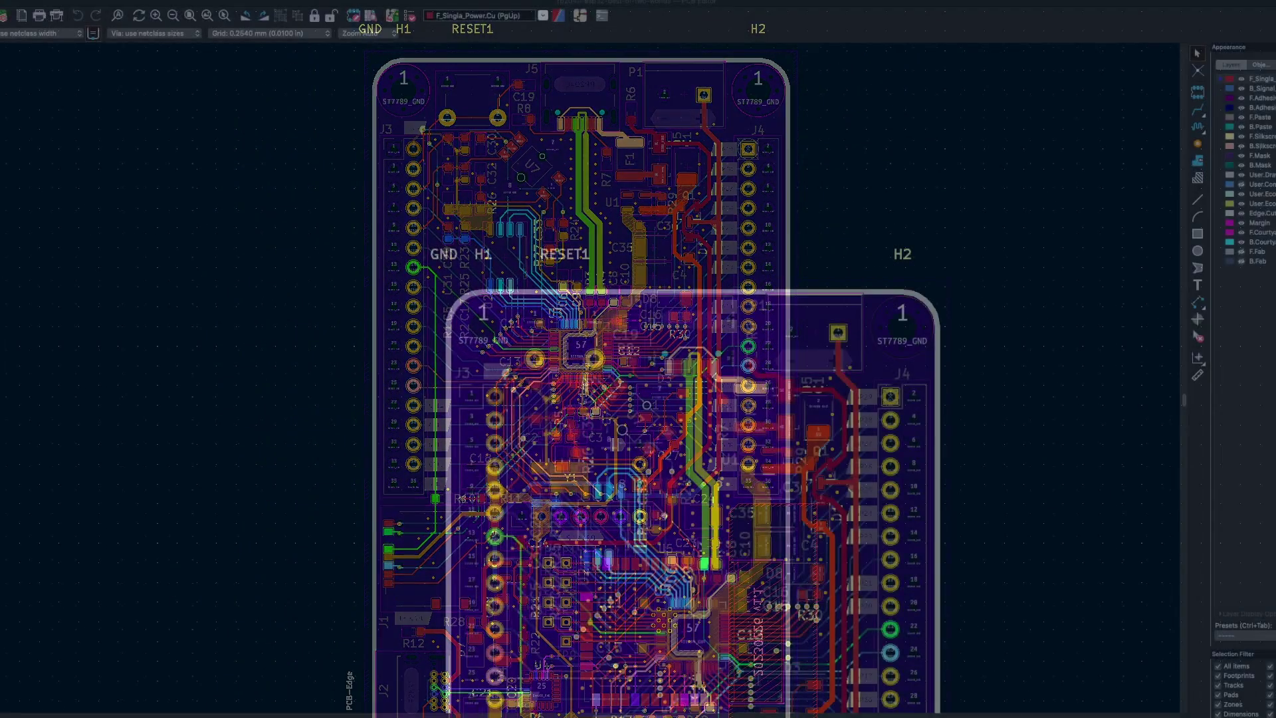
scroll(583, 380, "up", 2)
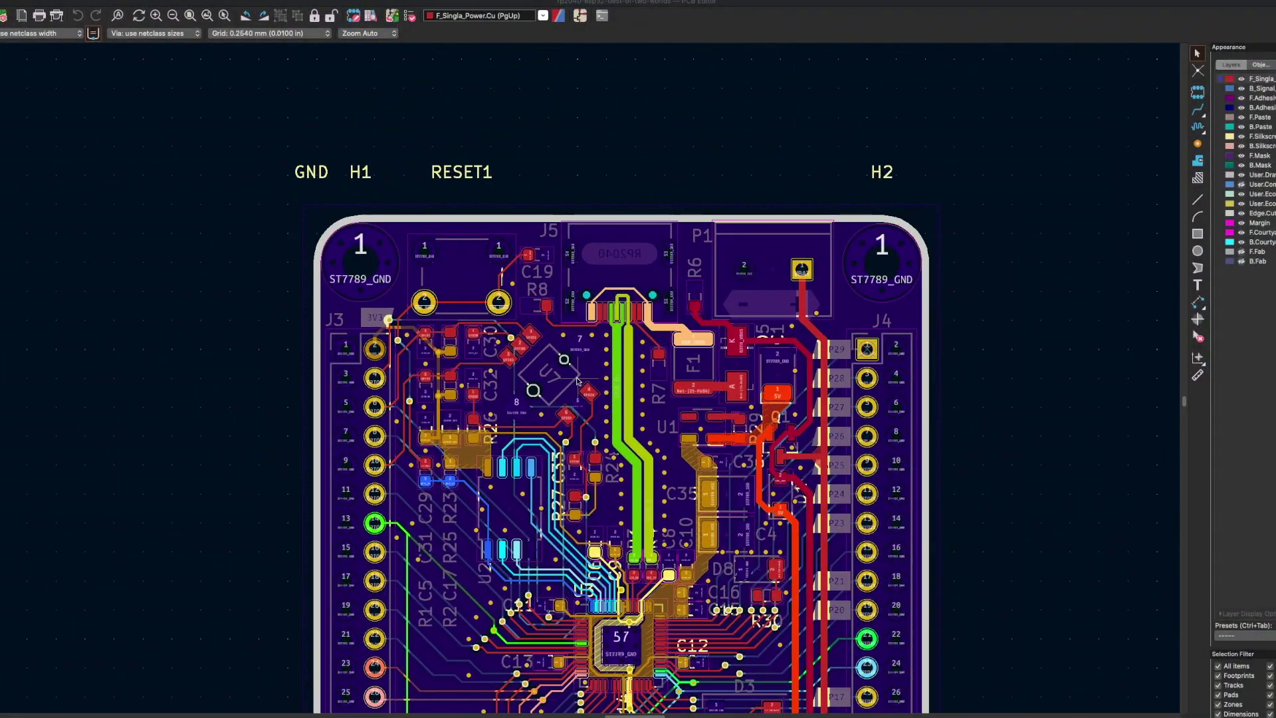
scroll(584, 380, "up", 1)
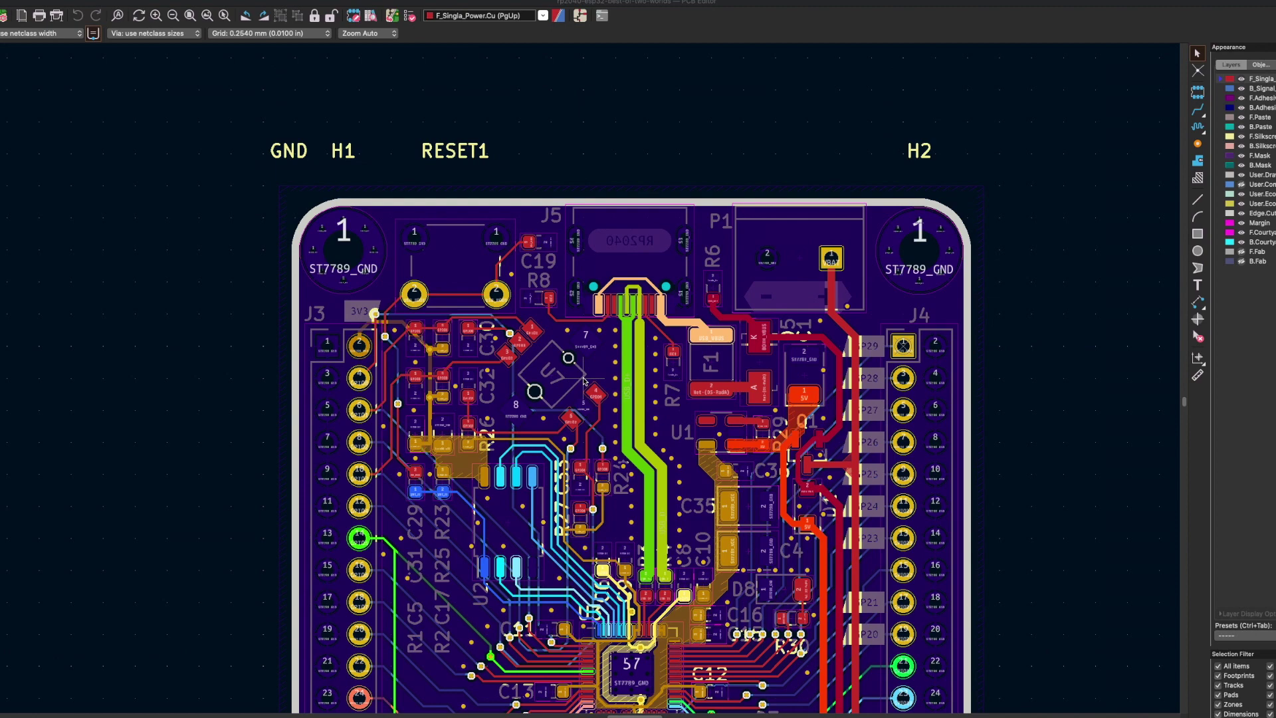
scroll(761, 459, "down", 1)
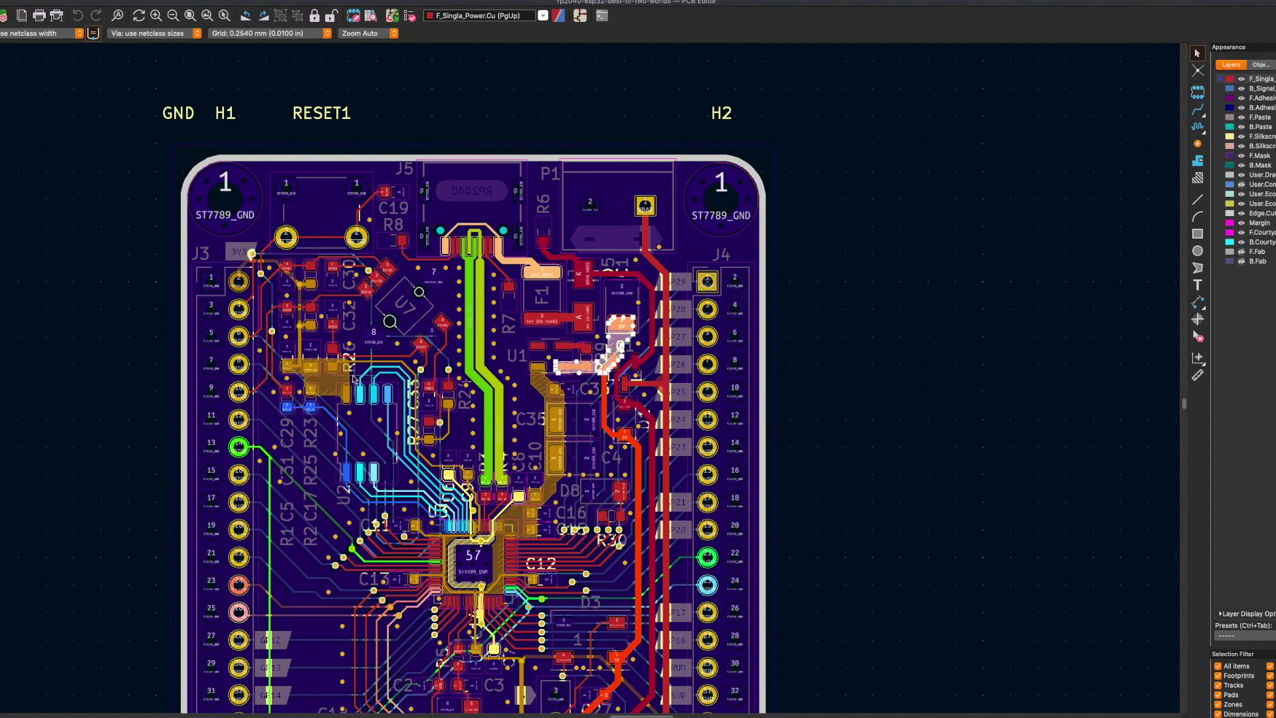
scroll(350, 377, "down", 1)
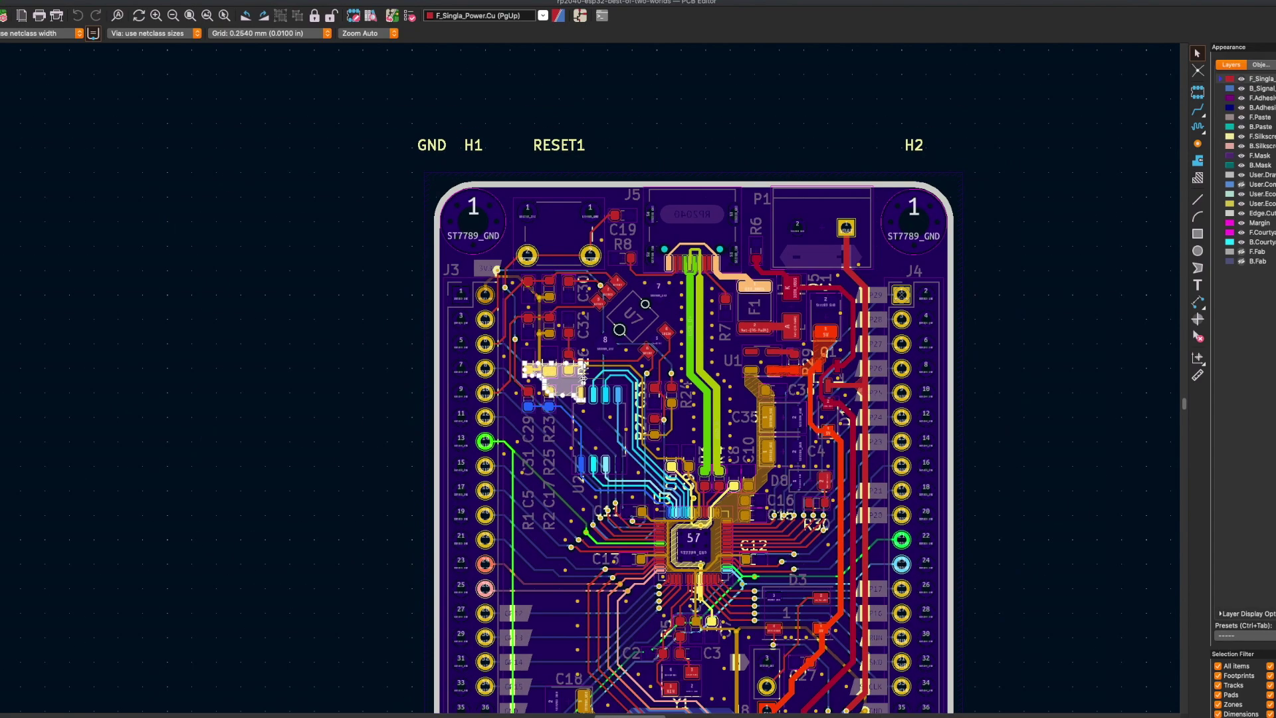
scroll(735, 486, "up", 2)
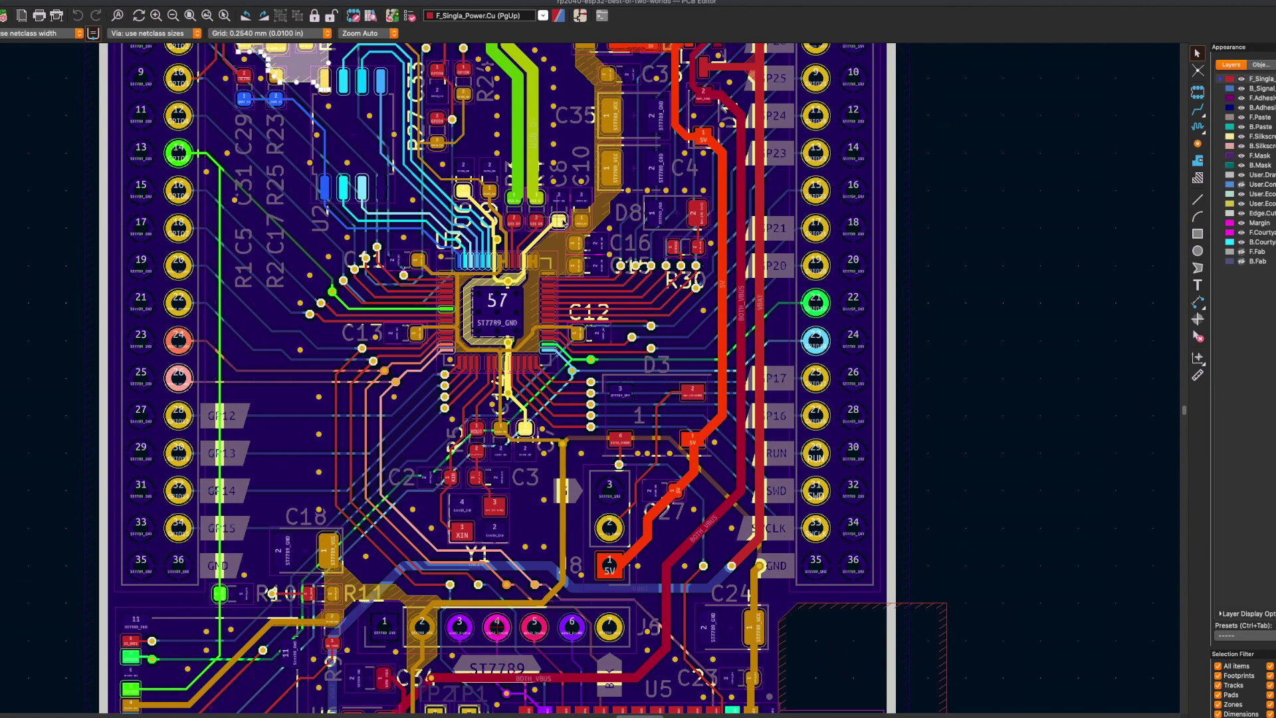
left_click(598, 224)
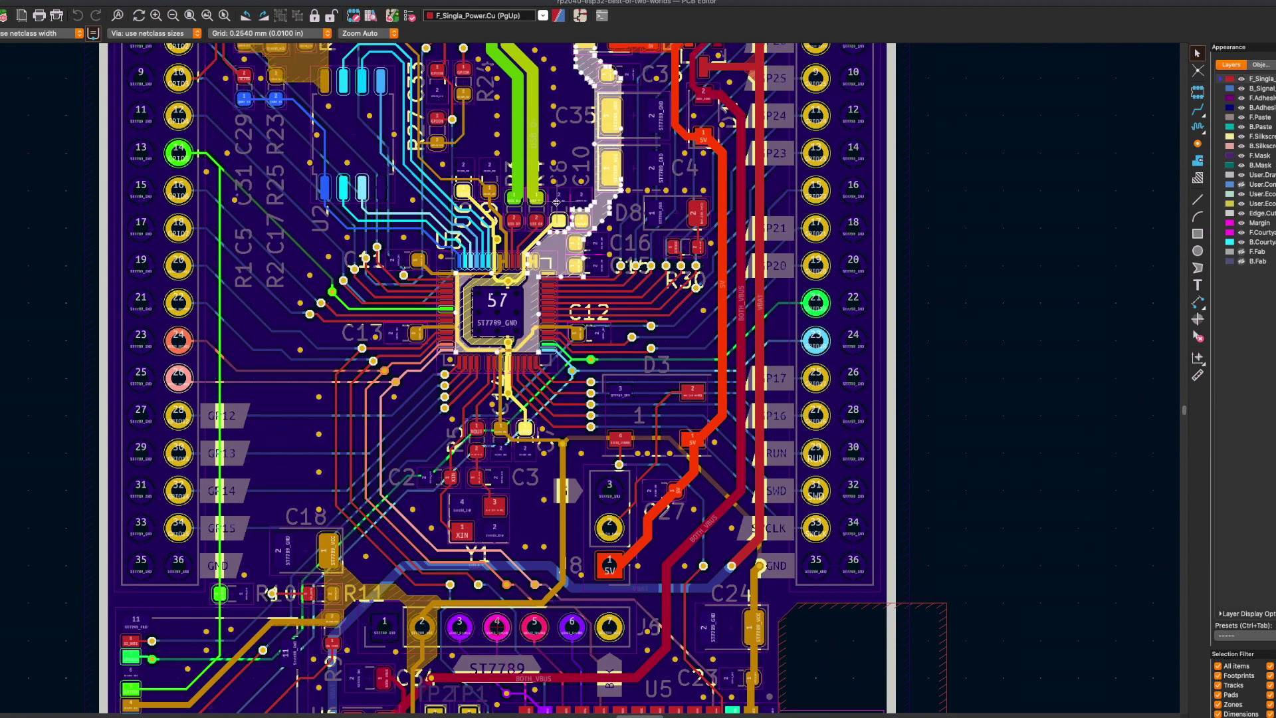
scroll(537, 183, "down", 2)
scroll(584, 380, "up", 1)
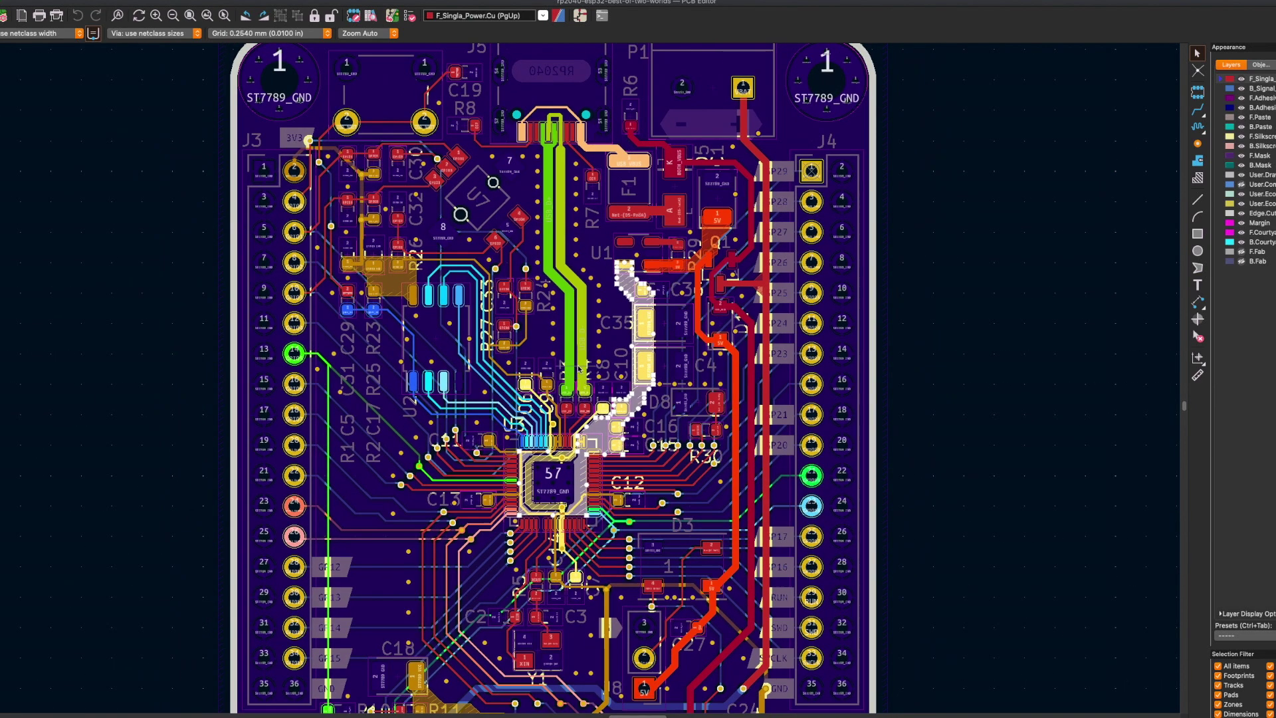
left_click(580, 352)
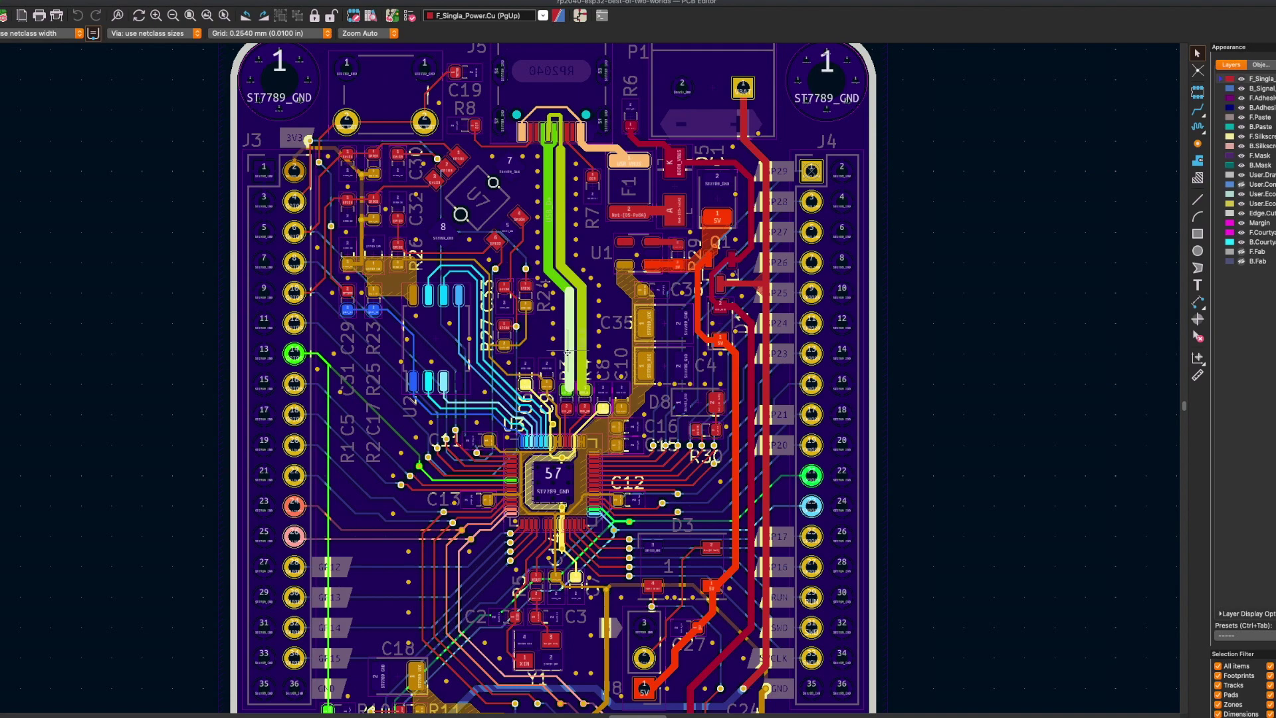
scroll(575, 426, "down", 2)
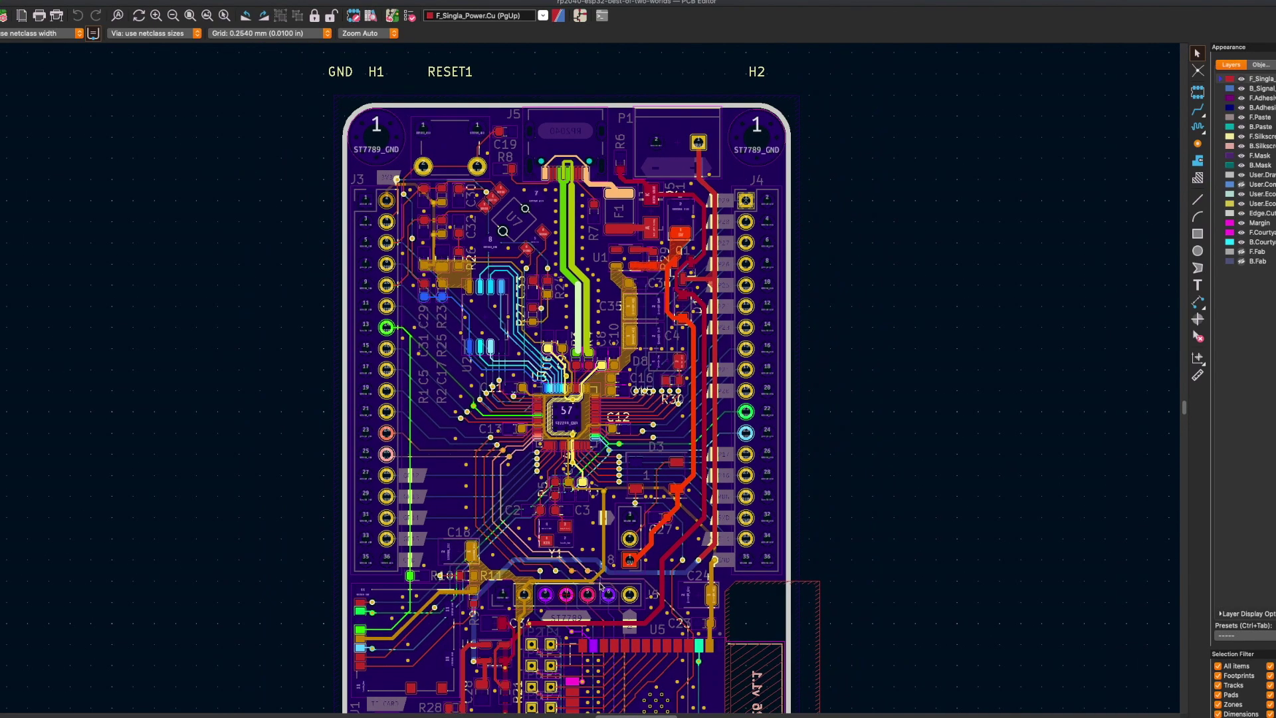
scroll(575, 687, "up", 2)
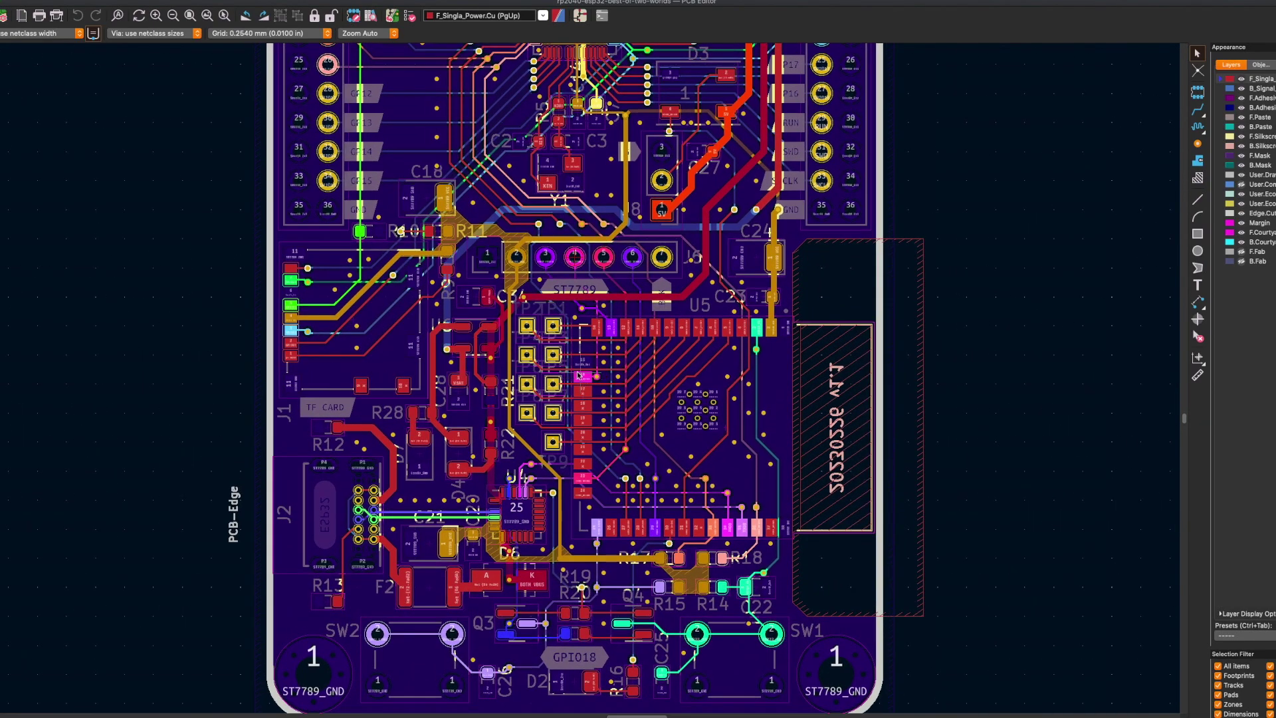
Pan across the lower half of the routed RP2040 and ESP32 board layout.
middle_click_drag(437, 407, 620, 402)
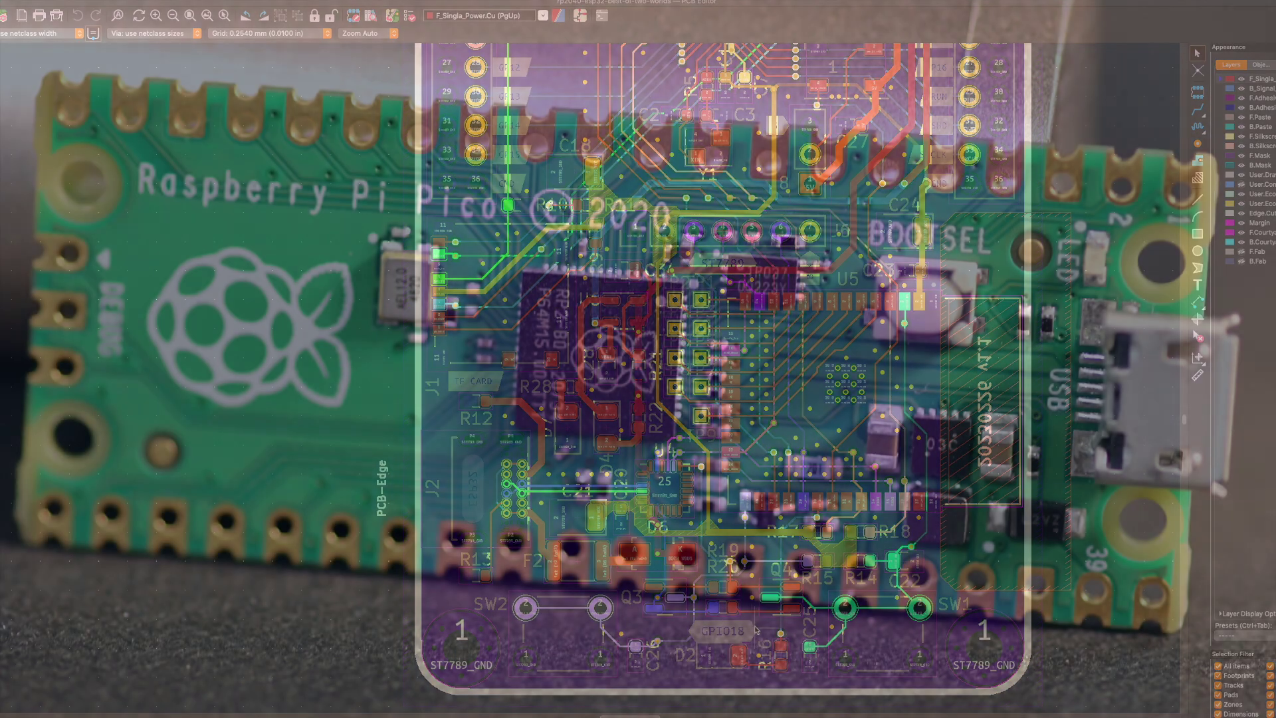